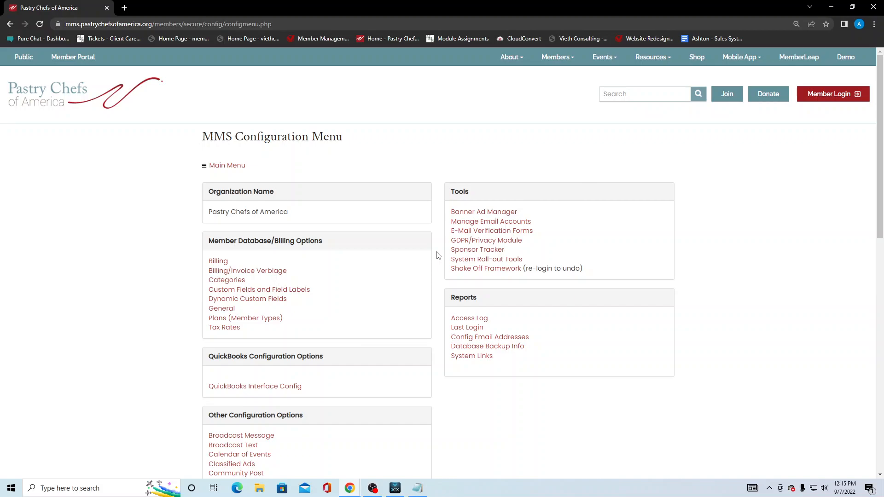
Step: Open the Online Learning configuration page listed under Other Configuration Options
scroll(438, 255, "down", 1)
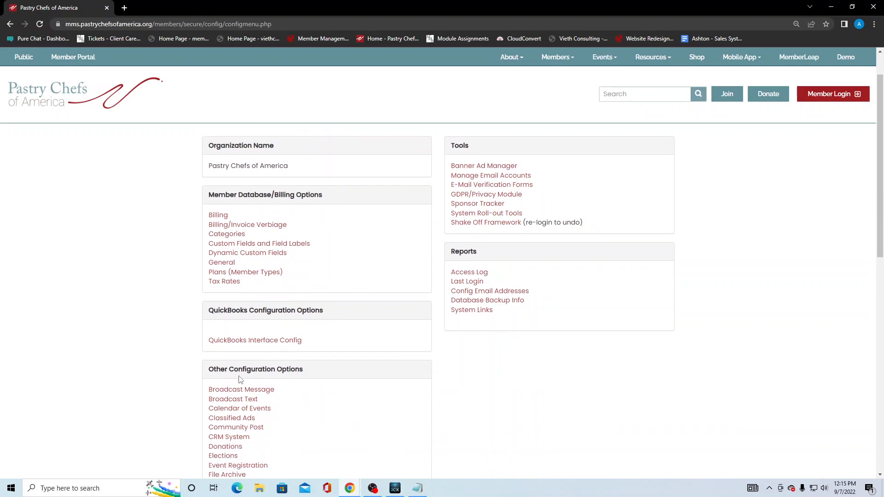
scroll(322, 374, "down", 3)
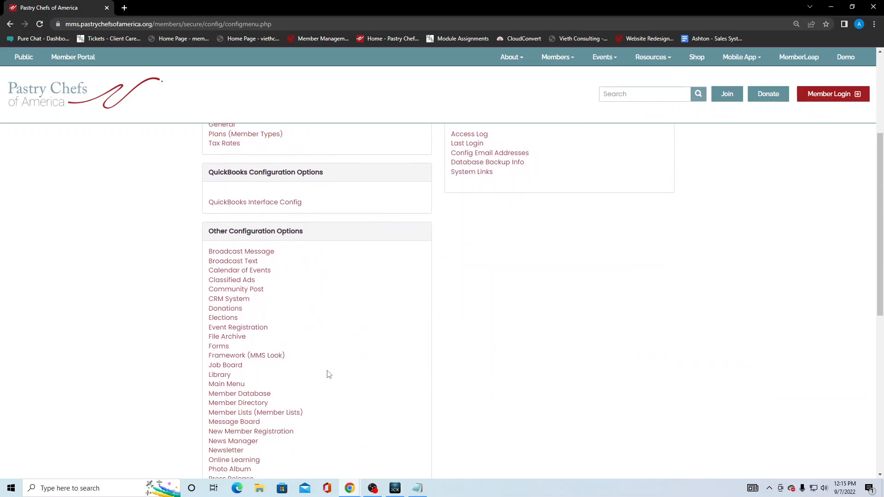
scroll(258, 460, "down", 1)
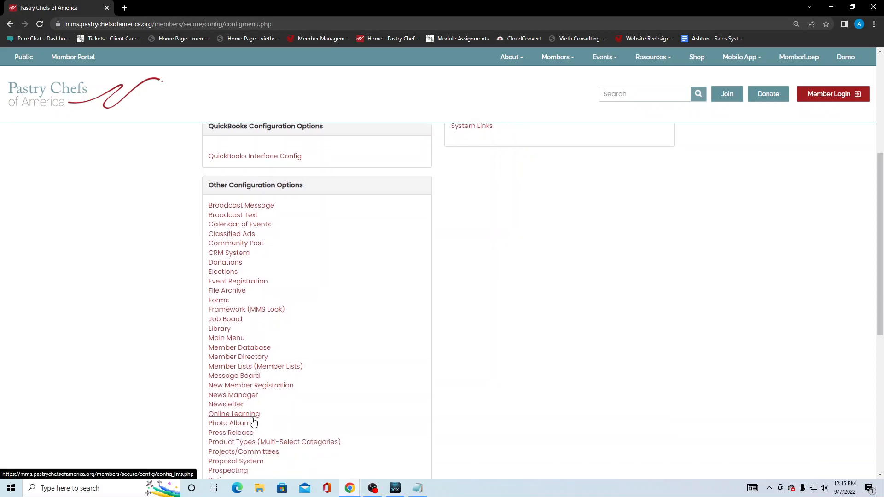
left_click(254, 419)
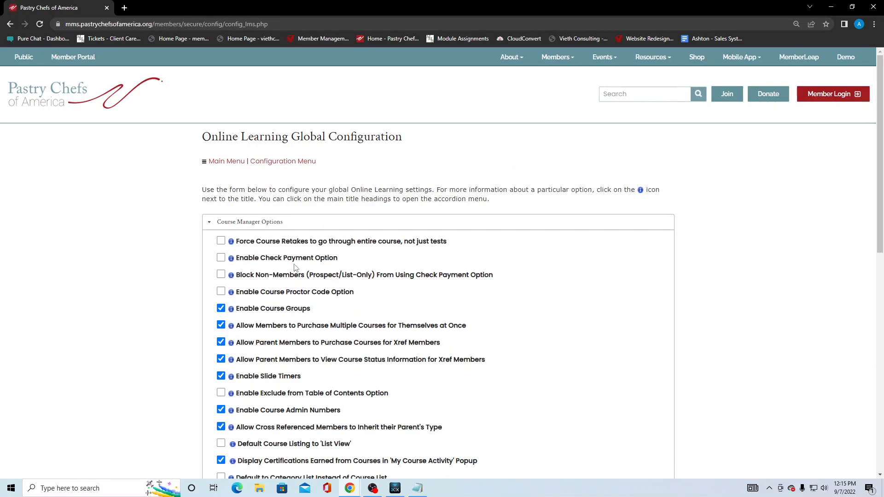
Step: Collapse and reopen Course Manager Options, and read the help note for forcing course retakes through the entire course
left_click(261, 223)
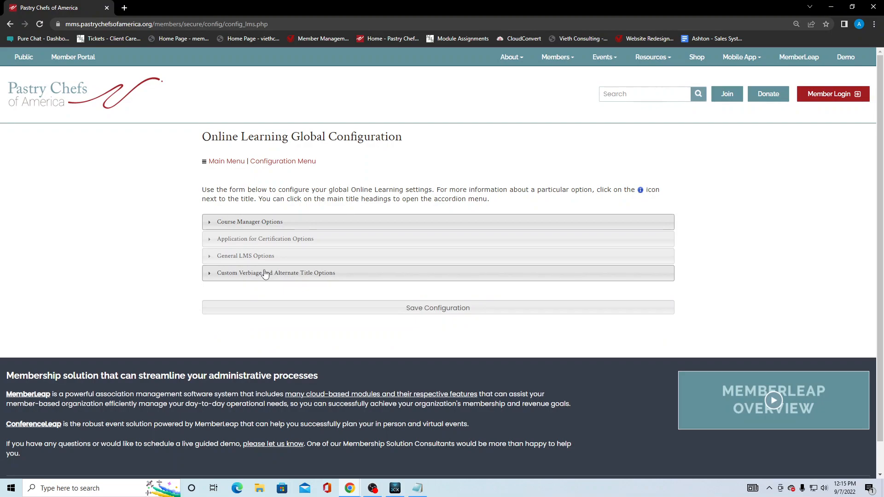
left_click(289, 228)
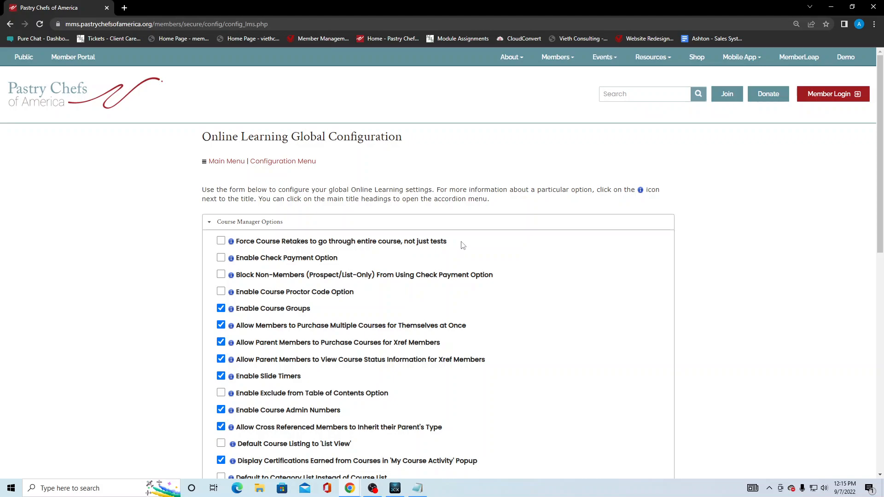
left_click(231, 242)
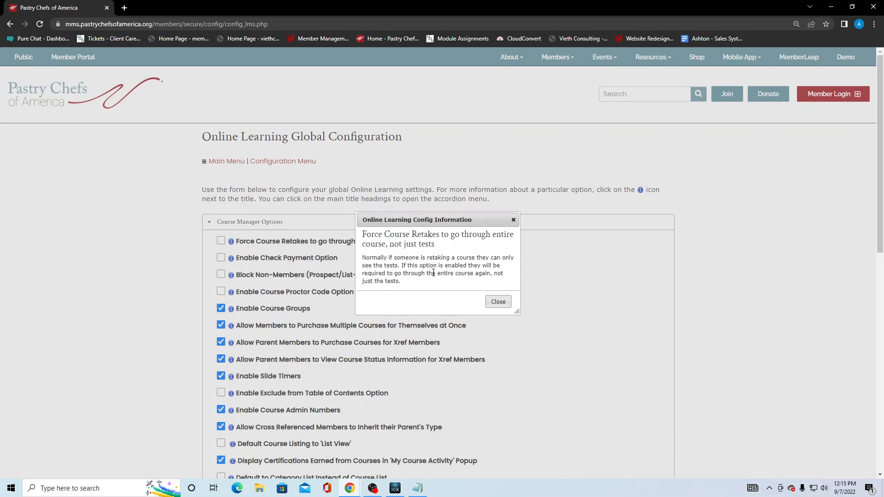
left_click(496, 302)
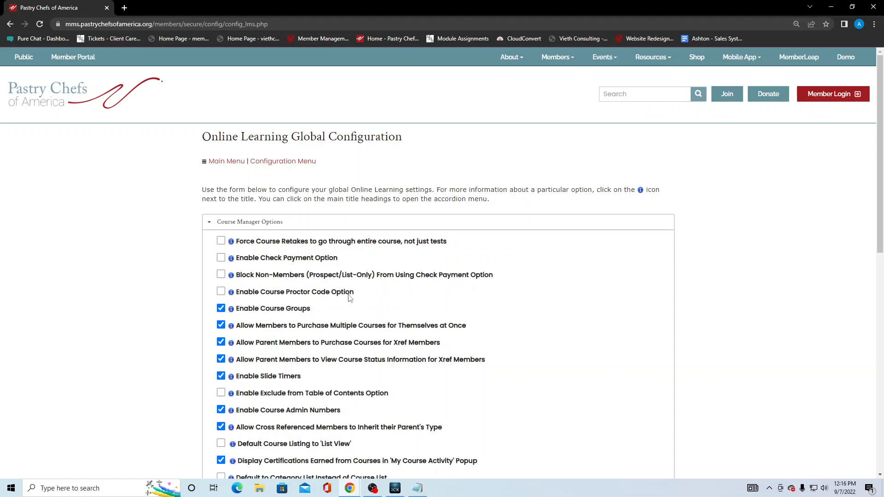
Step: Review the remaining Course Manager Options and expand the Application for Certification Options section
scroll(366, 297, "down", 2)
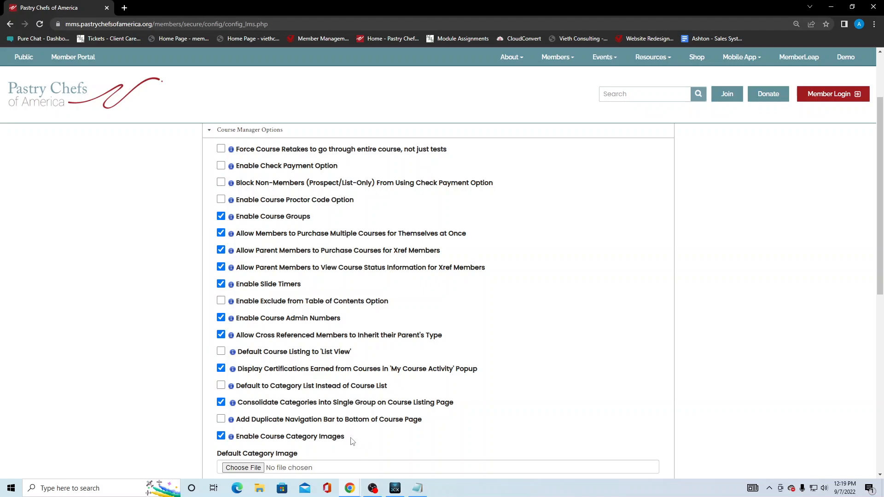
scroll(354, 440, "down", 2)
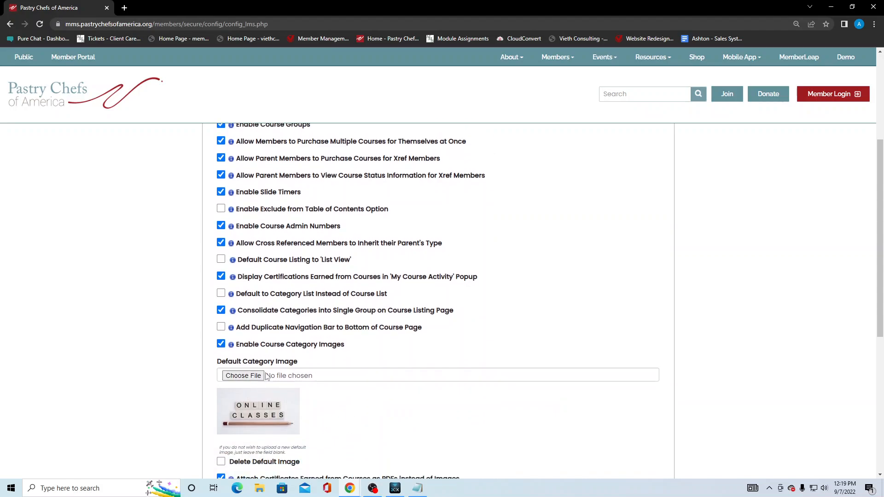
scroll(320, 390, "down", 1)
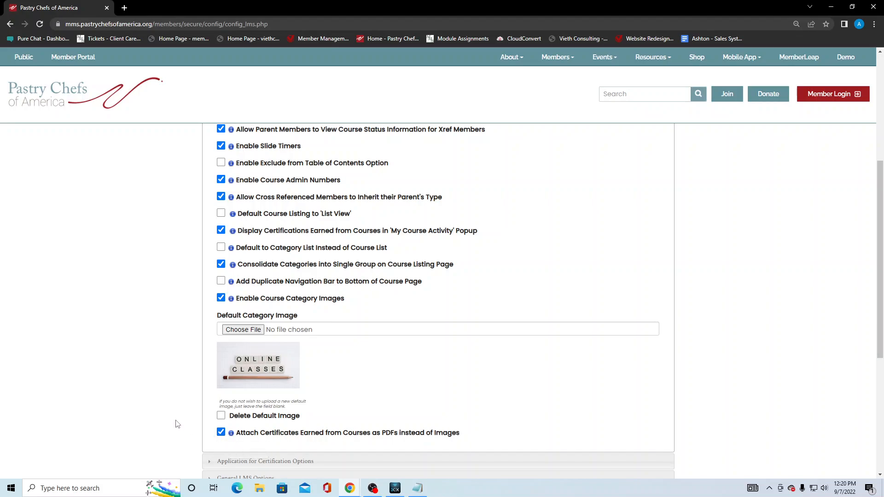
scroll(175, 419, "down", 1)
scroll(174, 417, "down", 3)
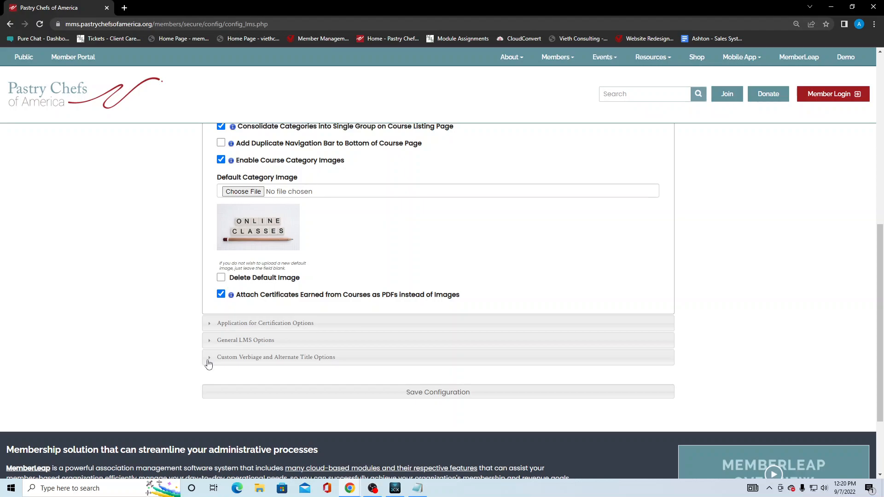
left_click(341, 331)
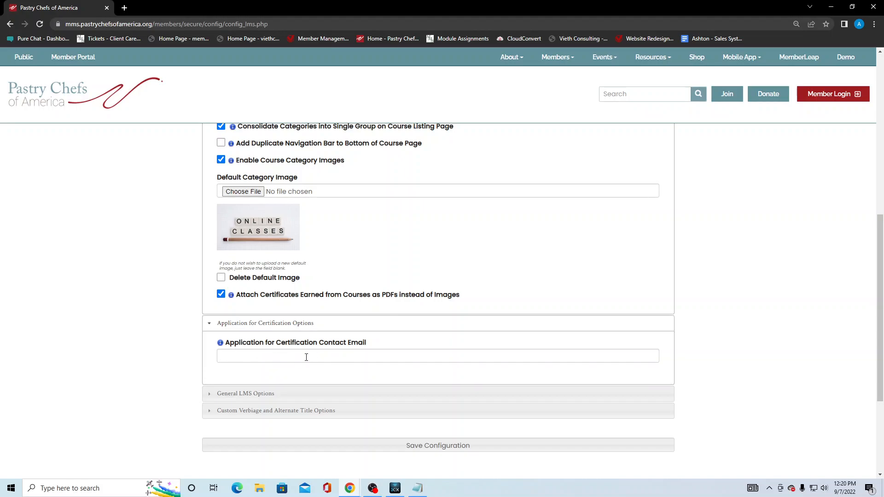
Step: Expand the General LMS Options and the Custom Verbiage and Alternate Title Options sections
scroll(278, 373, "down", 1)
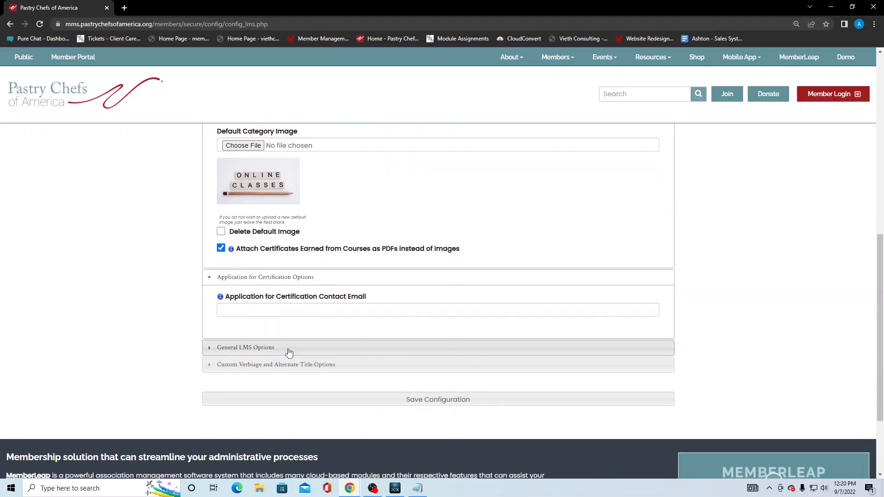
left_click(289, 353)
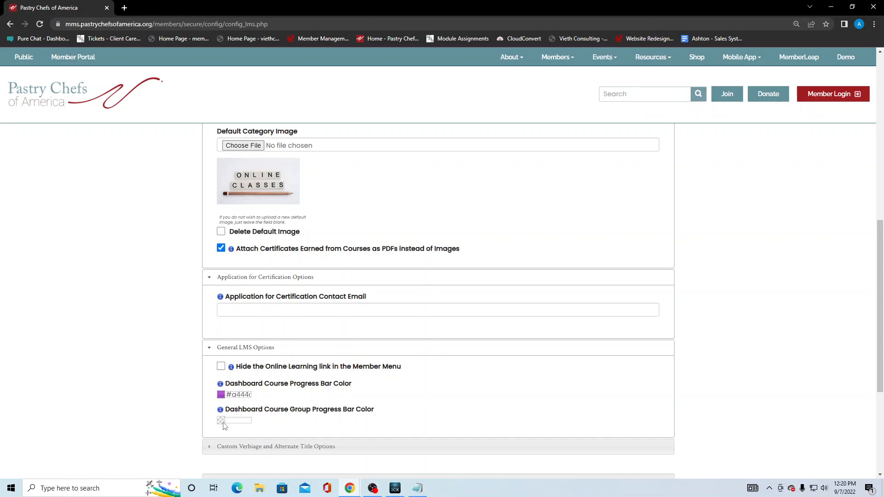
scroll(339, 427, "down", 2)
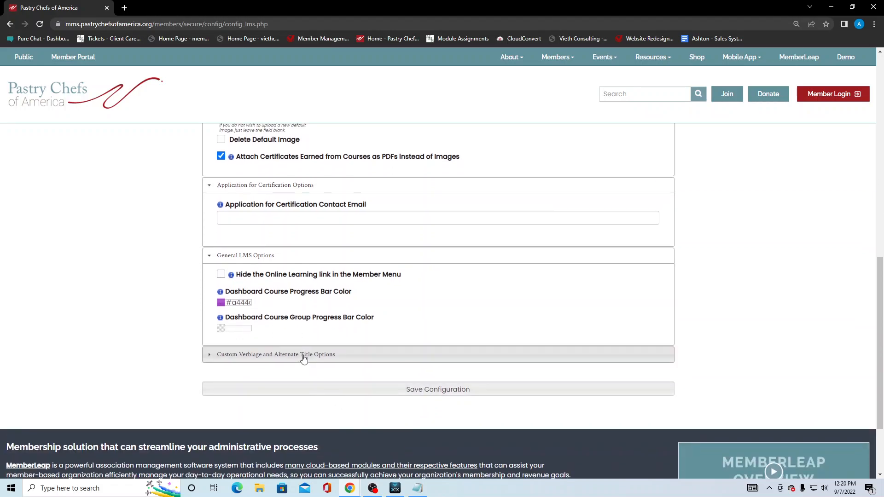
left_click(304, 355)
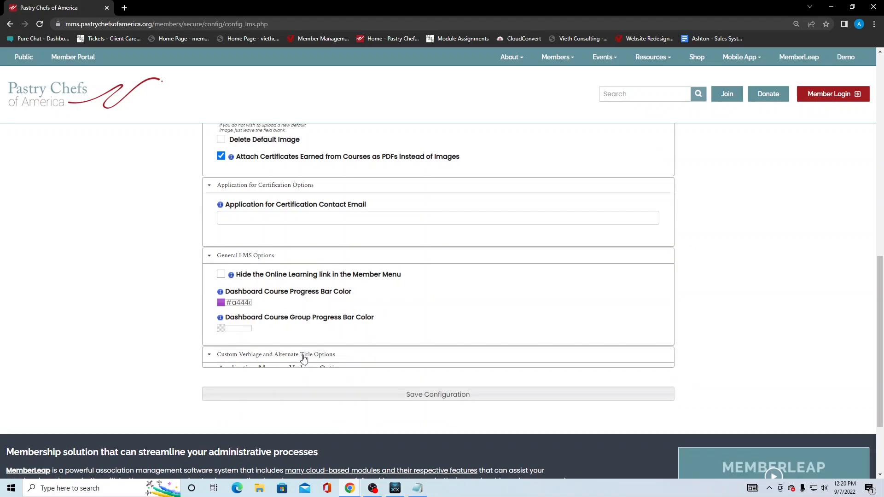
Step: Look through the custom verbiage lists and alternate title fields, ending back at the Application Manager Verbiage Options
scroll(109, 328, "down", 3)
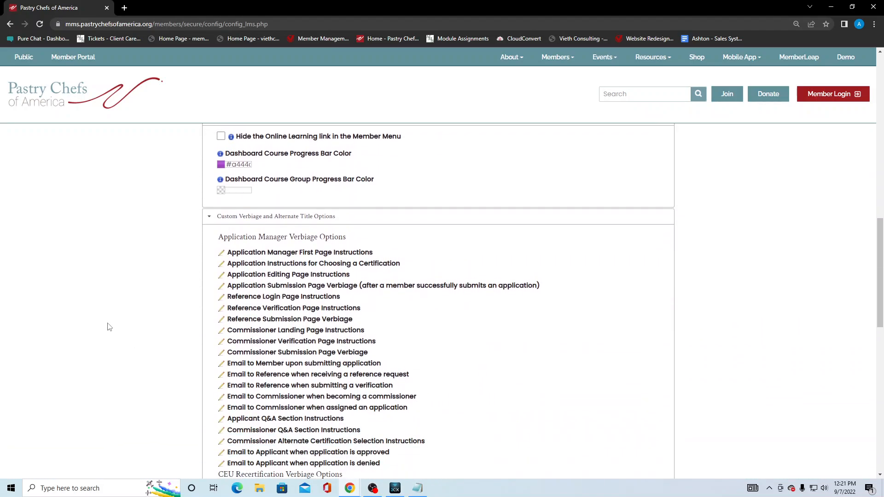
scroll(109, 328, "down", 4)
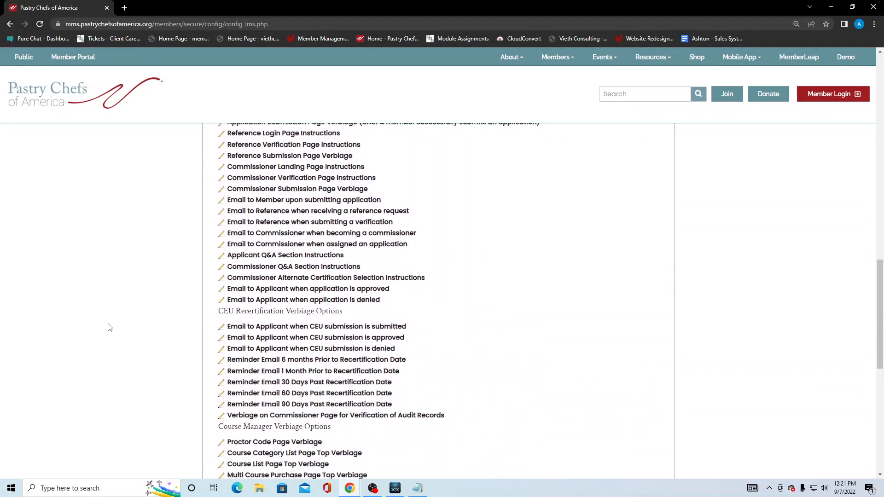
scroll(110, 328, "down", 5)
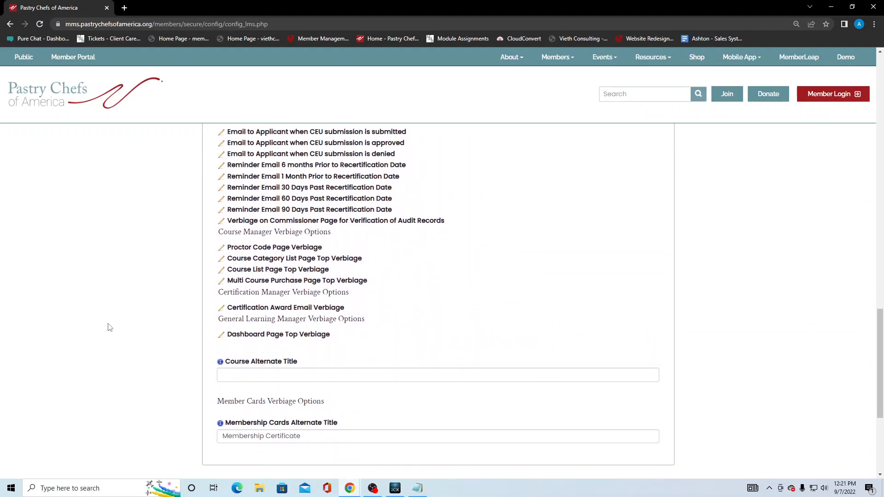
scroll(109, 328, "up", 4)
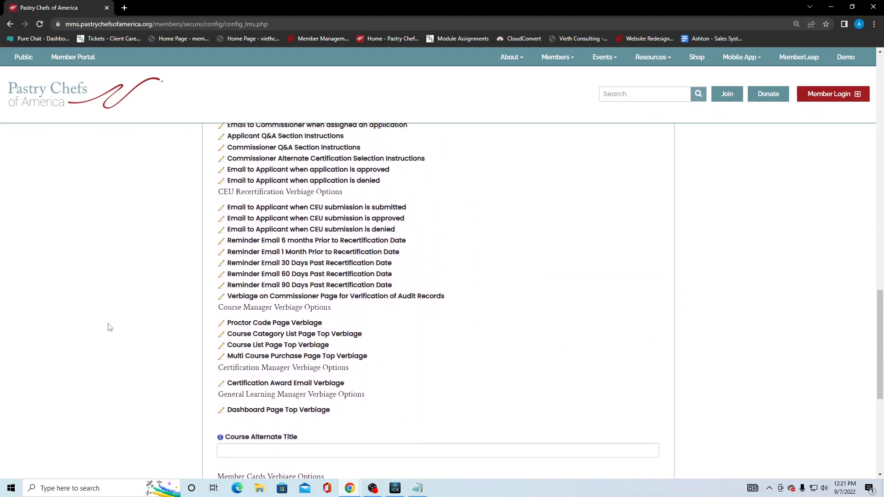
scroll(111, 327, "up", 3)
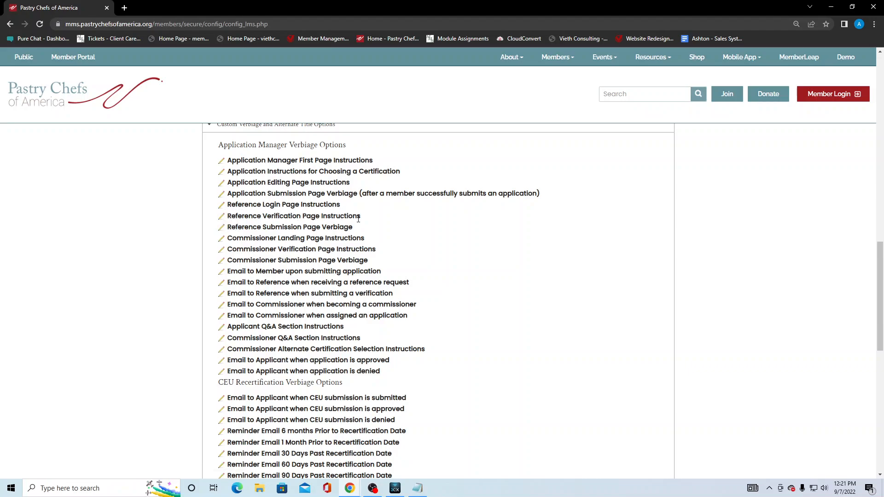
scroll(264, 213, "down", 1)
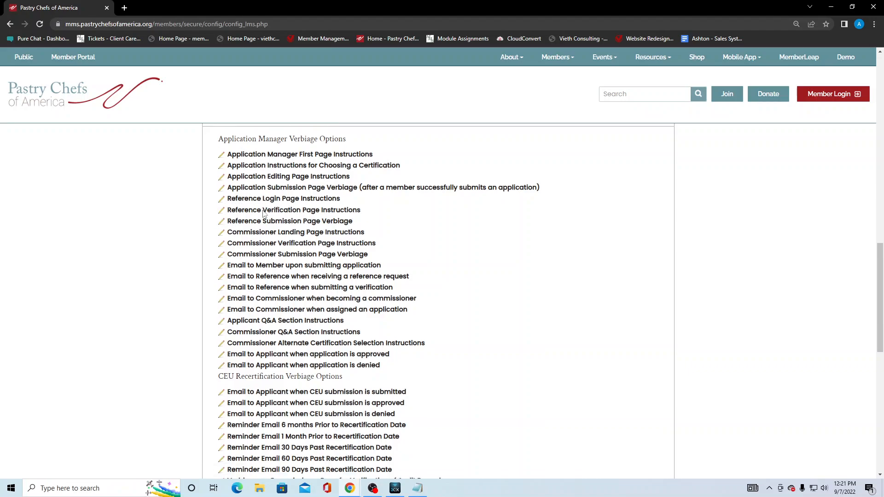
scroll(264, 214, "down", 3)
scroll(298, 224, "up", 3)
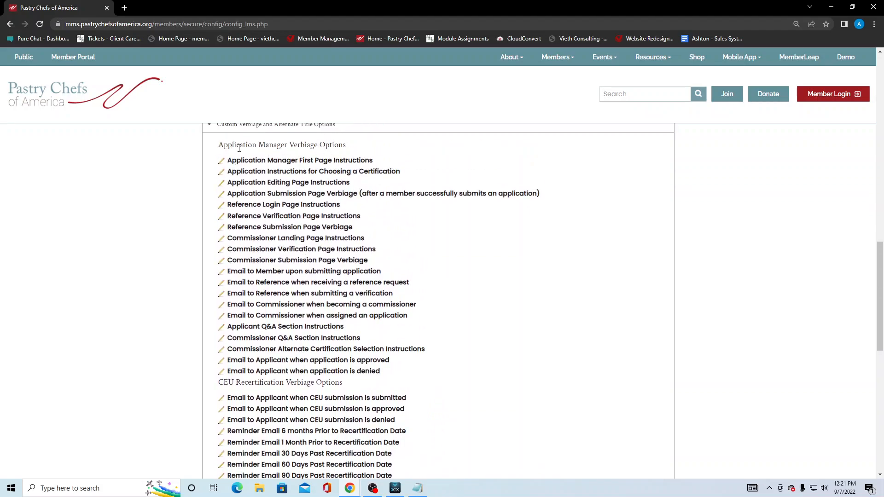
Step: Highlight the Application Manager and CEU Recertification verbiage entries in turn, and review the options listed below them
left_click_drag(229, 160, 411, 372)
scroll(411, 371, "down", 3)
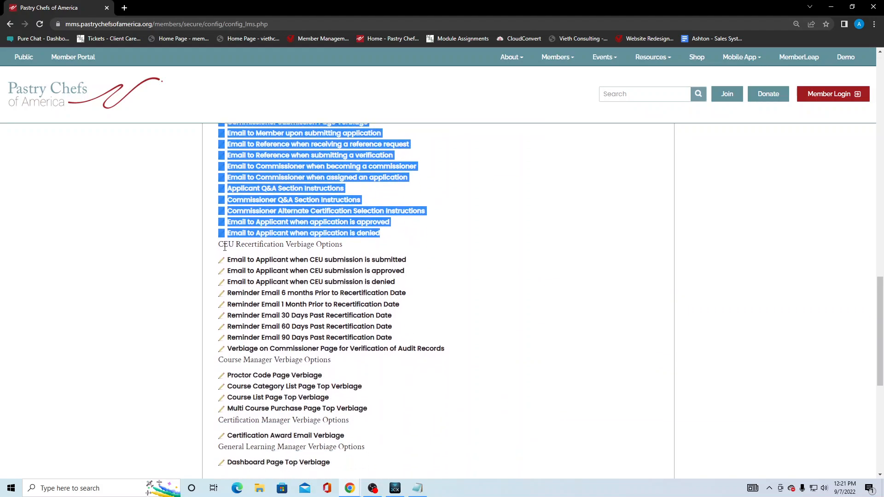
left_click(416, 275)
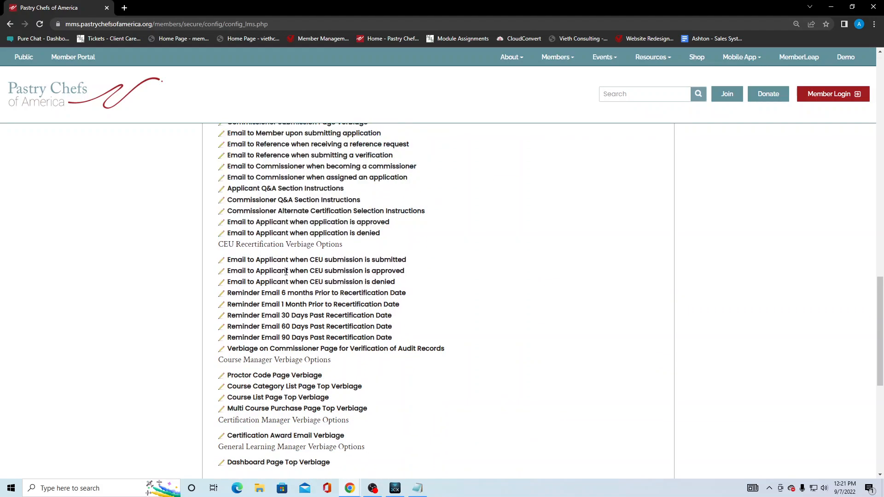
left_click_drag(228, 260, 448, 350)
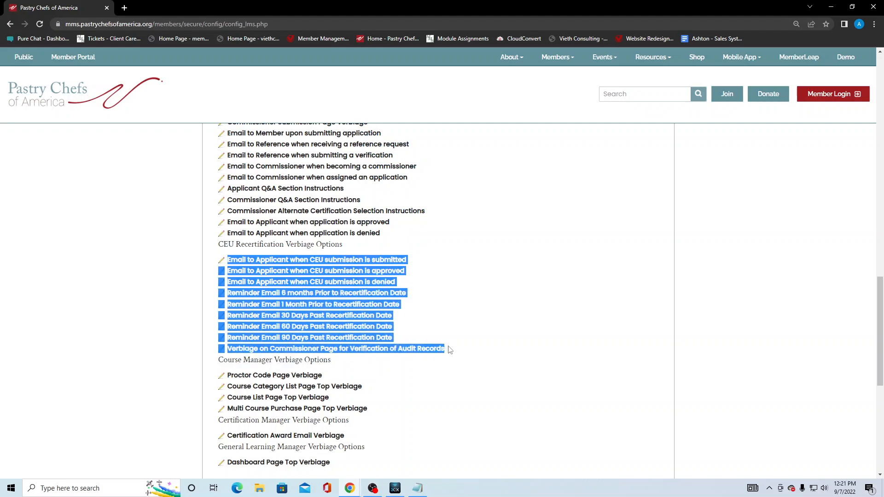
left_click(456, 351)
scroll(456, 350, "down", 2)
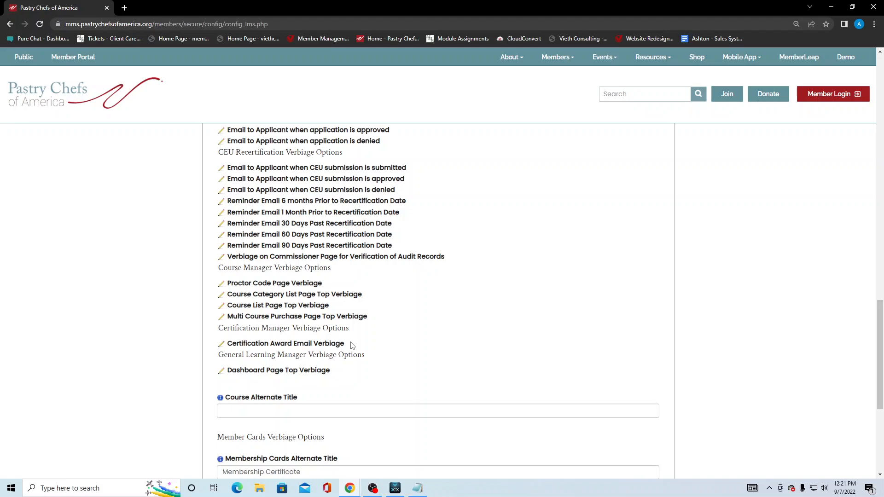
scroll(365, 373, "down", 2)
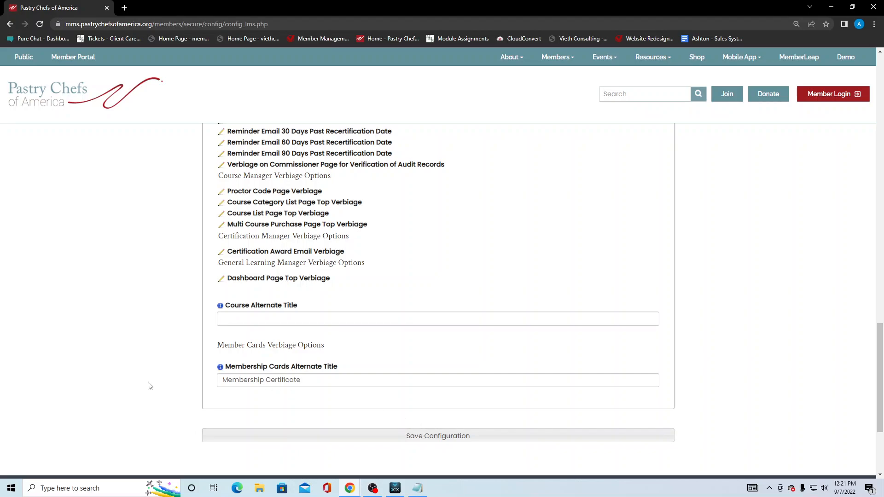
Step: Return to the Main Menu and open the Online Learning feature
scroll(135, 382, "up", 1)
scroll(135, 381, "up", 20)
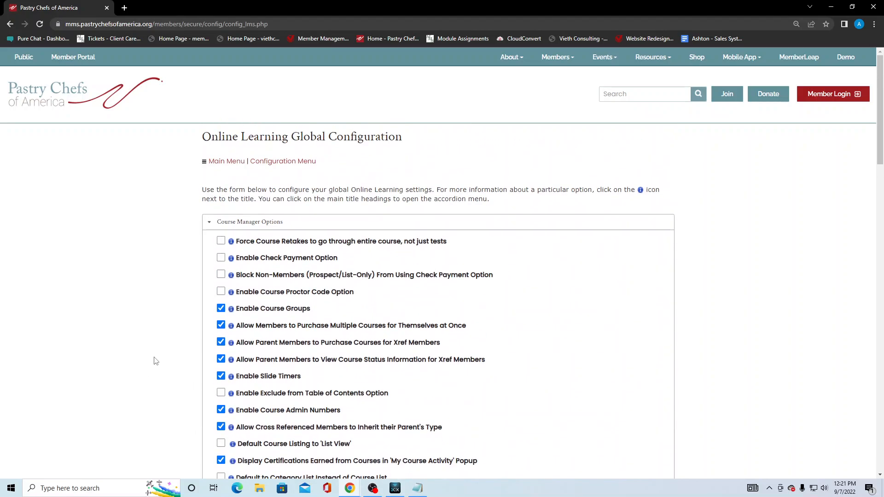
left_click(232, 165)
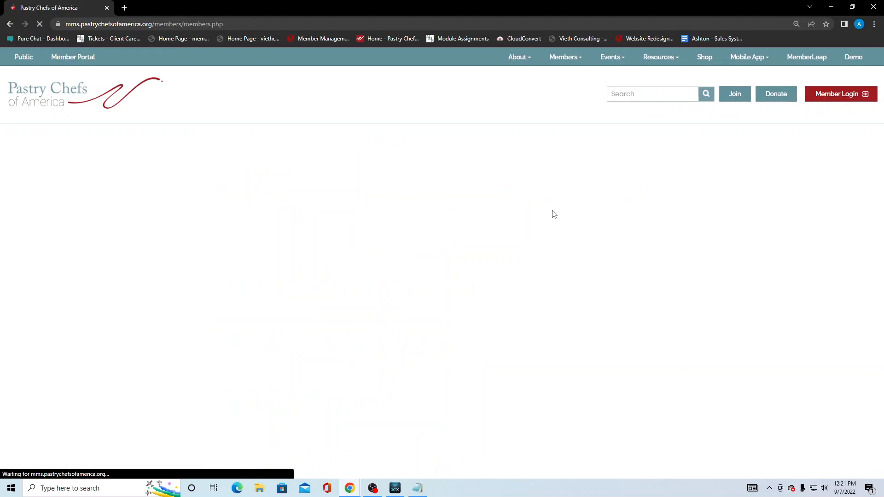
left_click(477, 180)
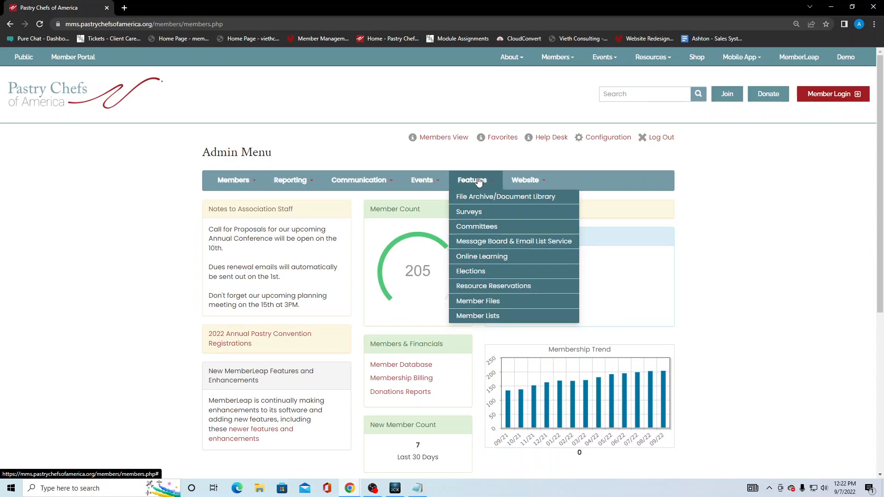
left_click(482, 257)
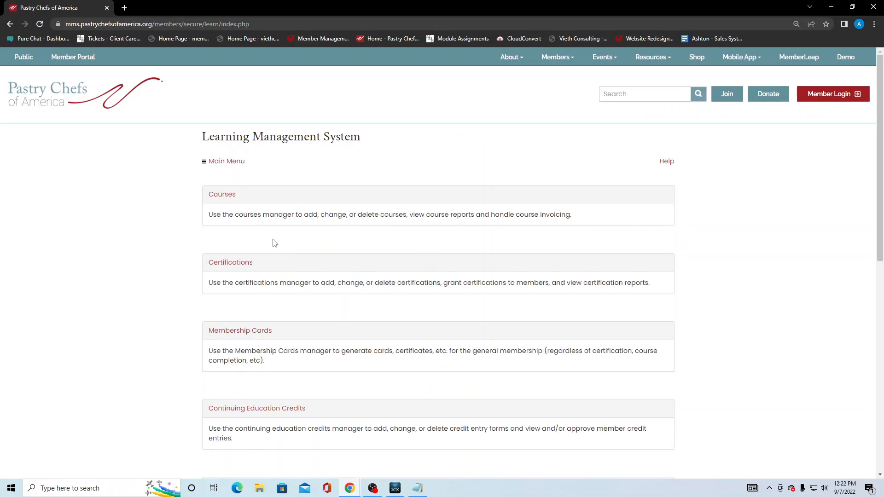
Step: Look through the Learning Management System modules, from Courses down to Commissioner Management
scroll(273, 243, "down", 3)
scroll(273, 243, "down", 2)
scroll(281, 276, "up", 3)
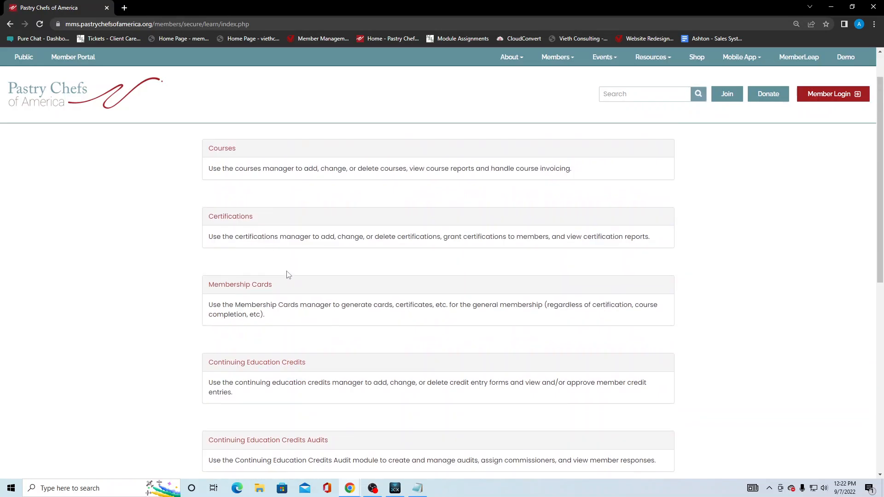
scroll(286, 276, "down", 1)
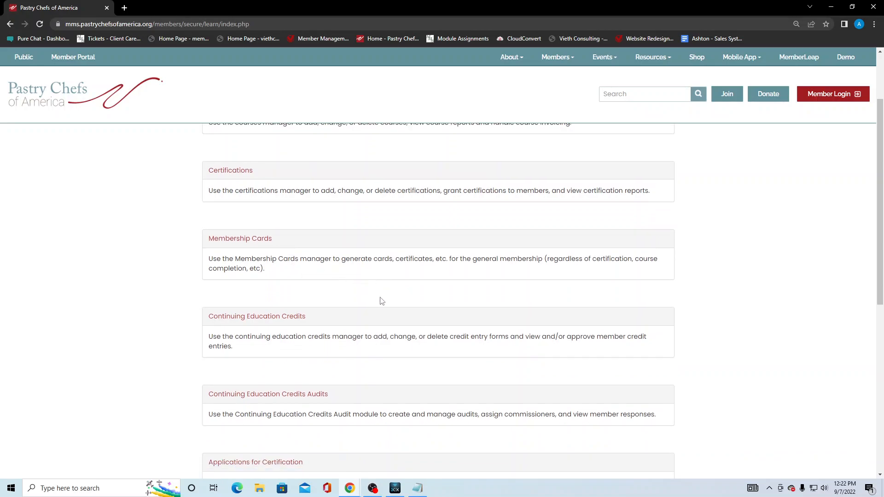
scroll(349, 308, "down", 1)
scroll(353, 306, "down", 1)
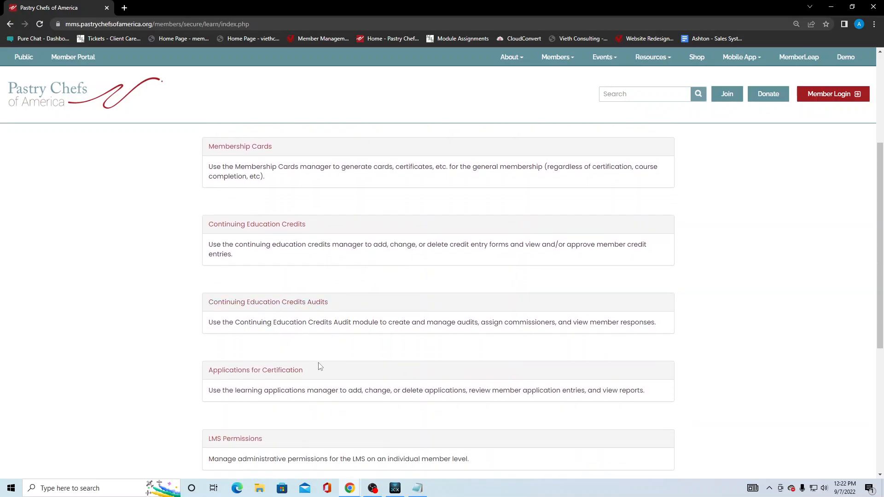
scroll(307, 360, "down", 1)
scroll(307, 357, "down", 1)
scroll(307, 357, "down", 1)
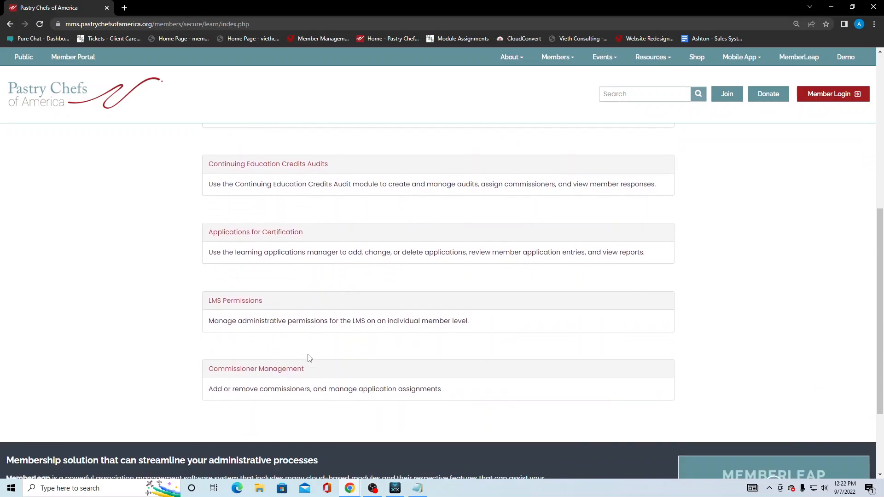
scroll(323, 374, "up", 7)
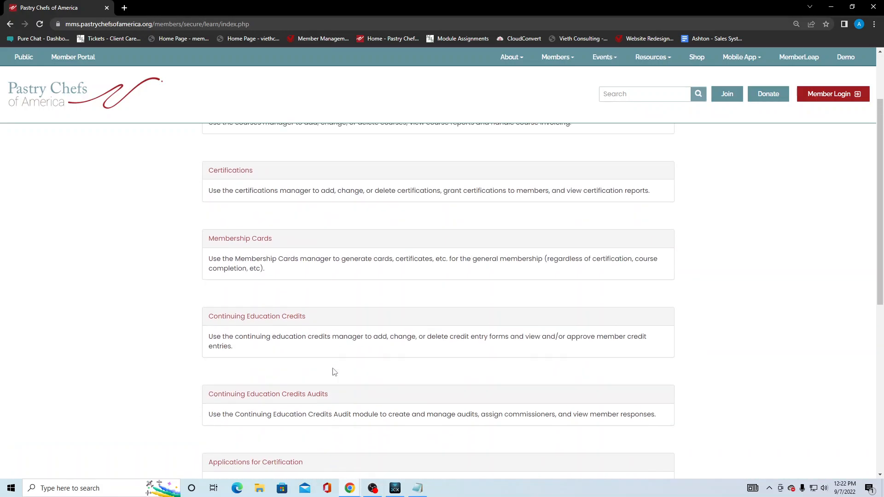
Step: Open the Courses manager and look through the published and non-published courses
left_click(224, 194)
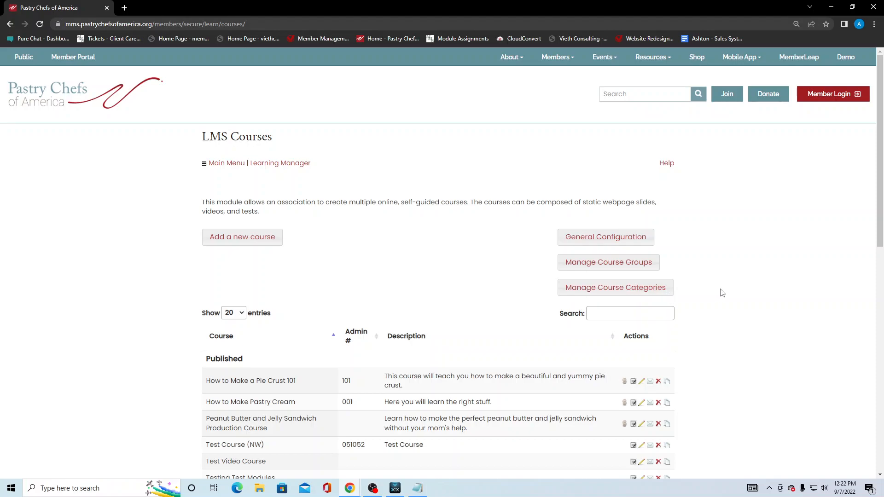
scroll(722, 293, "down", 3)
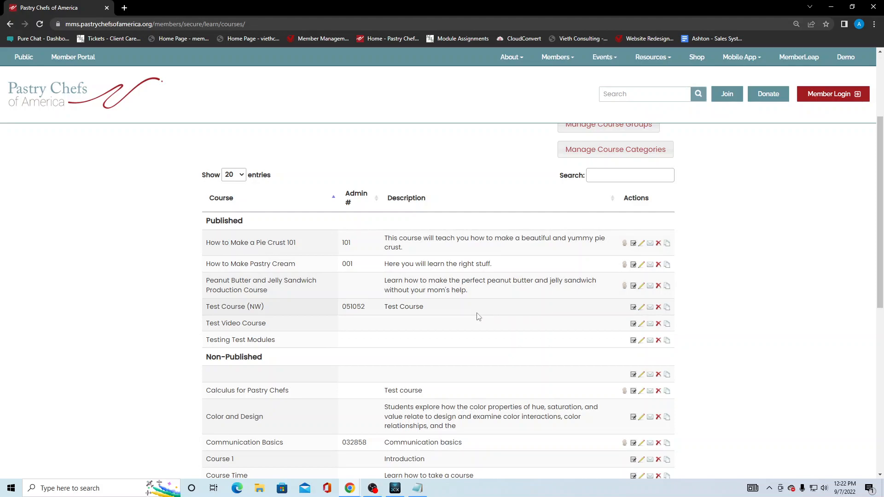
scroll(361, 311, "down", 2)
scroll(537, 402, "down", 3)
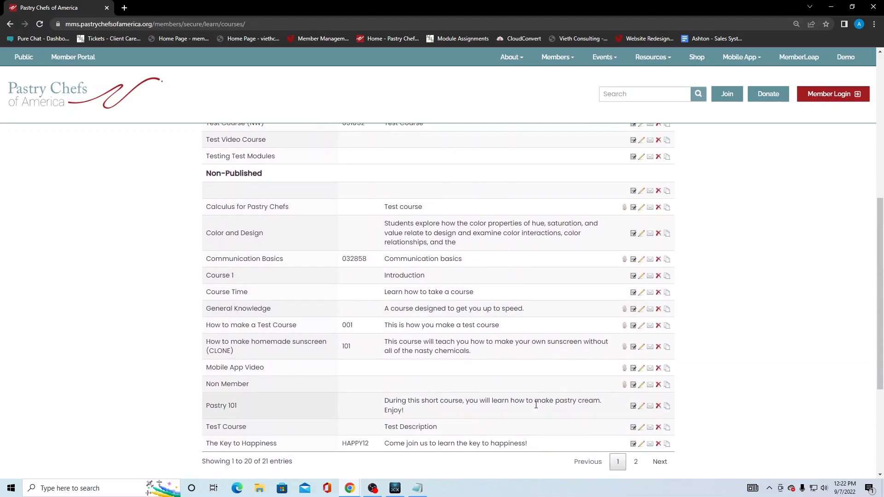
scroll(541, 396, "up", 5)
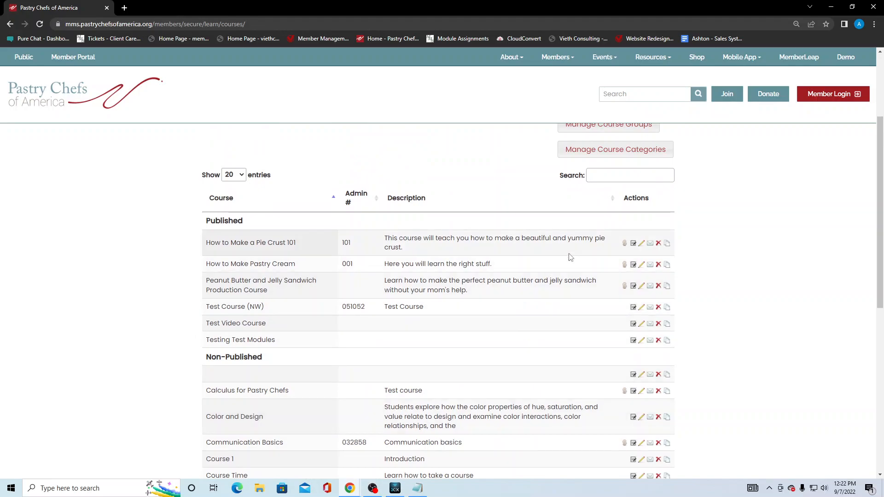
scroll(571, 257, "down", 5)
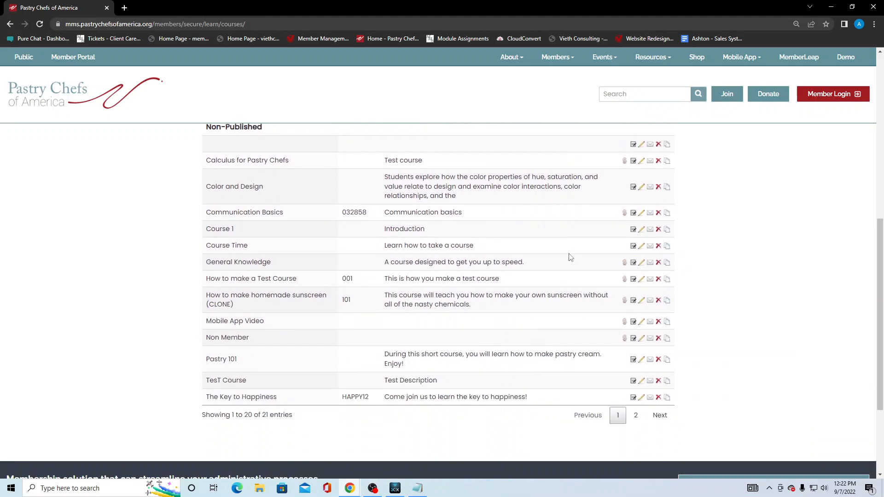
Step: View the second page of the course list and return to the first page
left_click(637, 417)
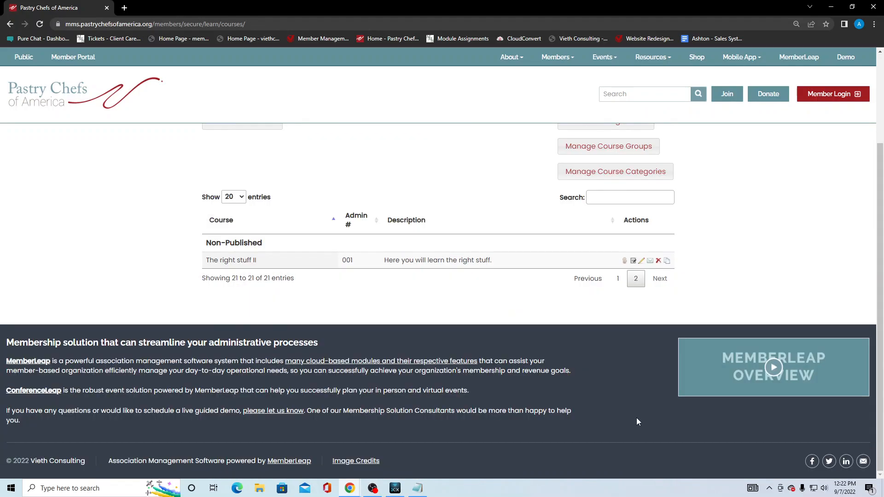
left_click(619, 281)
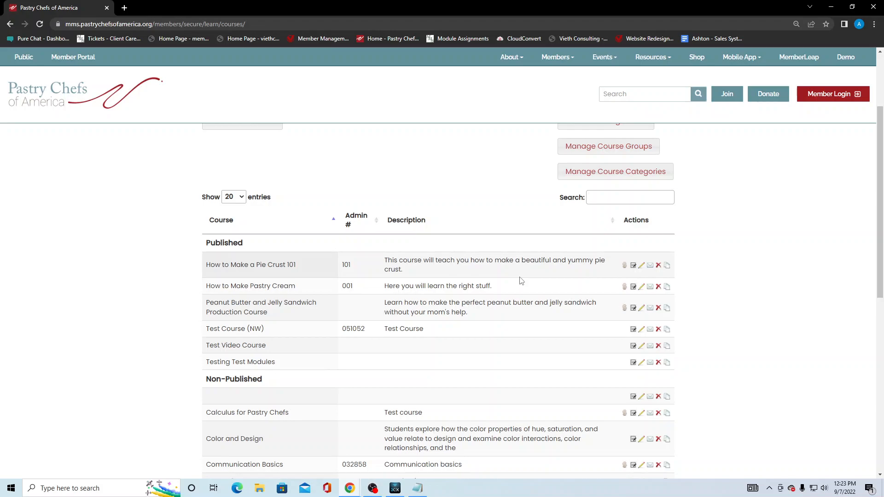
scroll(522, 281, "up", 2)
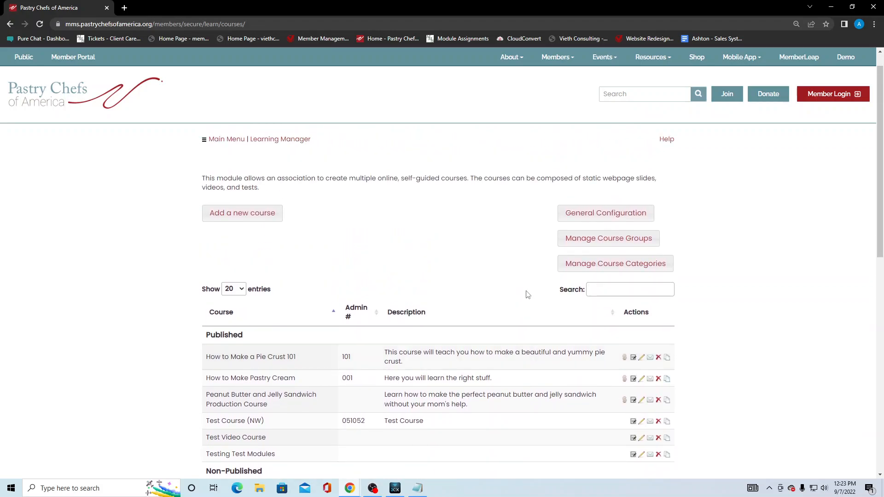
Step: Open the How to Make a Pie Crust 101 course for editing and review its name, description, CEUs, publishing and category settings
left_click(641, 357)
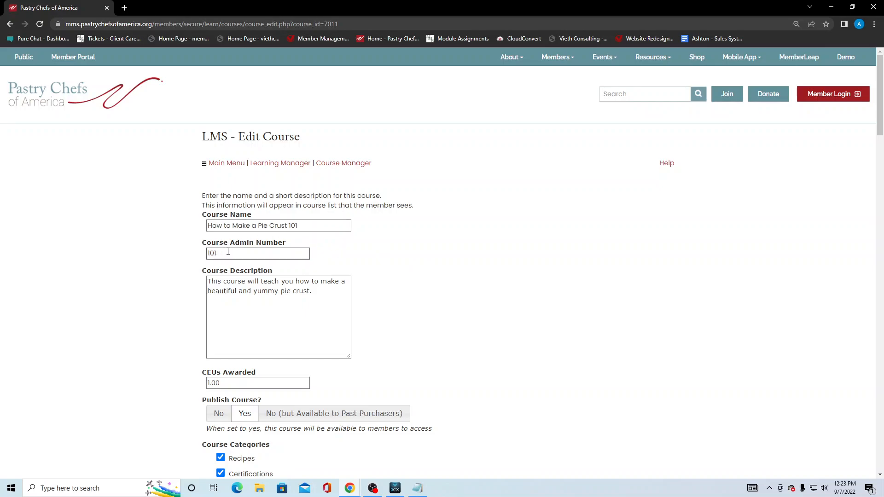
scroll(428, 292, "down", 1)
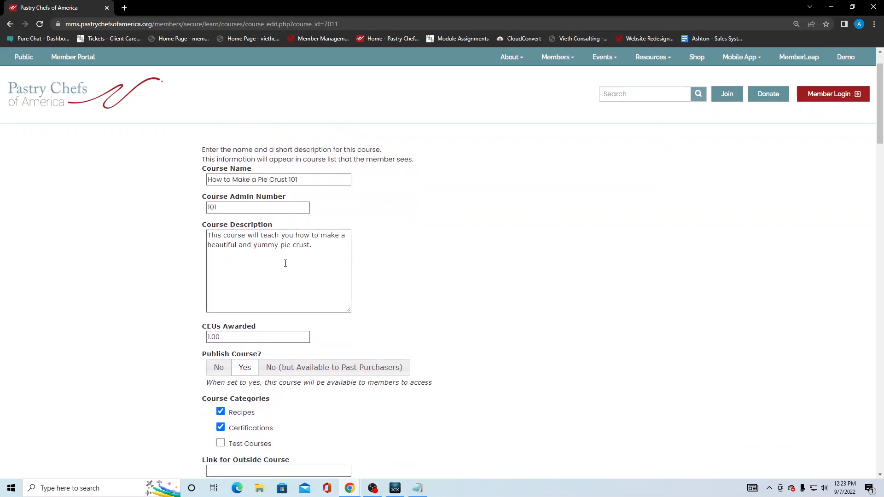
scroll(475, 297, "down", 1)
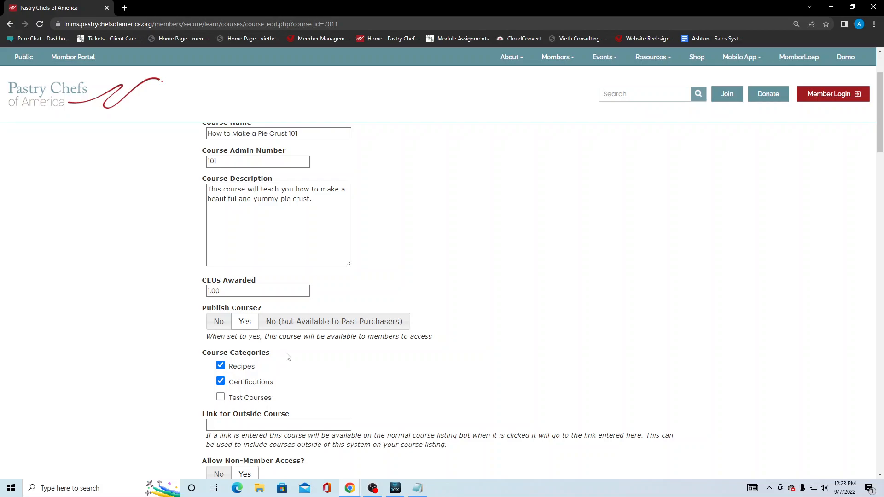
scroll(283, 358, "down", 1)
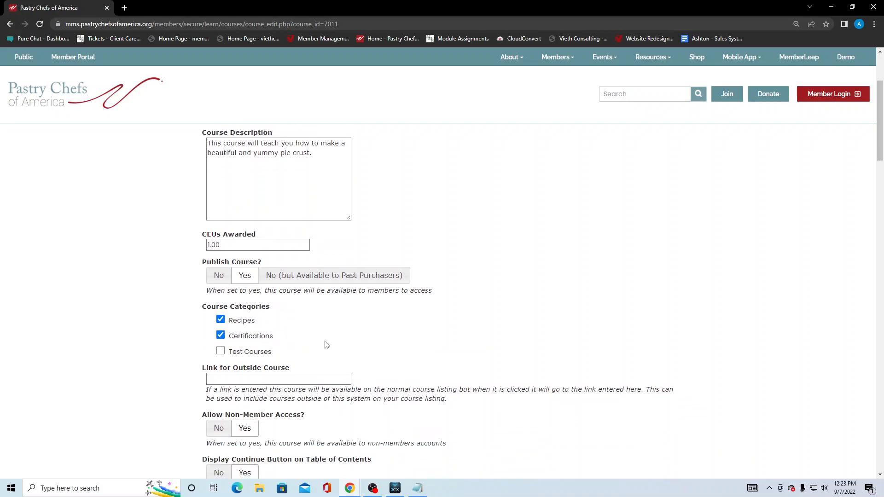
scroll(361, 338, "down", 2)
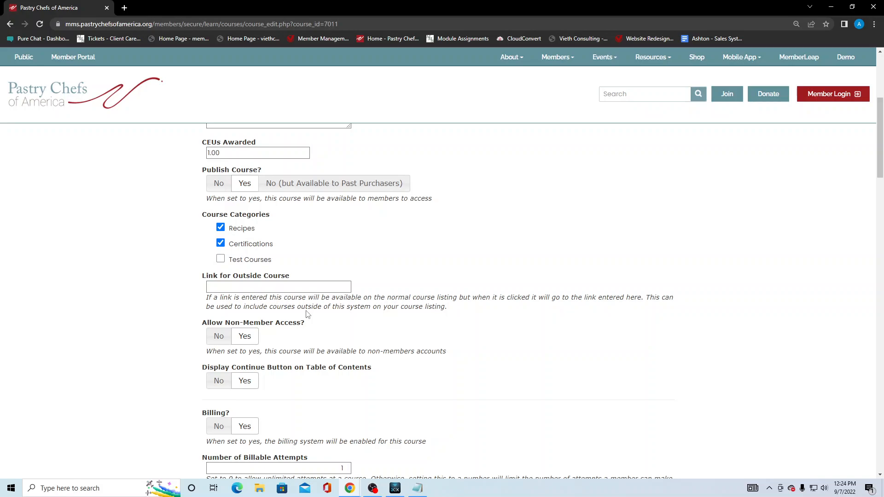
Step: Point out the empty Link for Outside Course field, and view the non-member access and continue button options
left_click(241, 289)
left_click(241, 289)
left_click(138, 301)
scroll(138, 302, "down", 2)
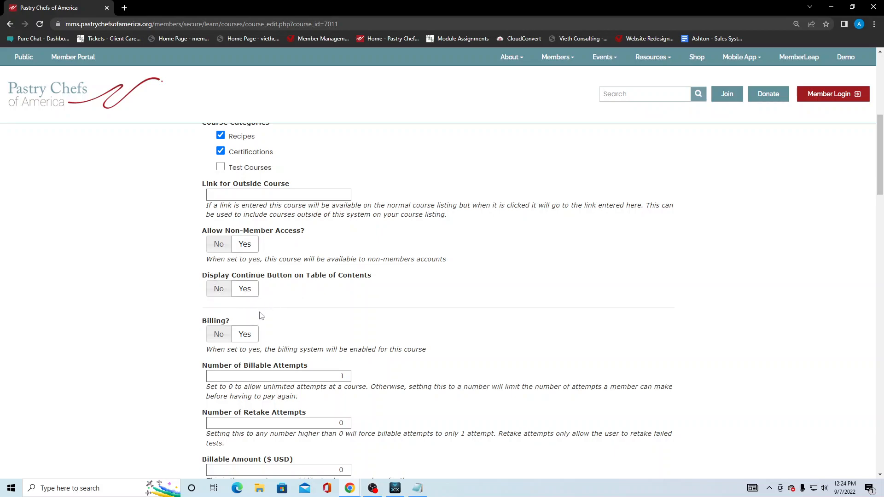
Step: Review the course's billing settings, from the billing switch and attempts through the member and non-member amounts to shipping charges
scroll(257, 313, "down", 1)
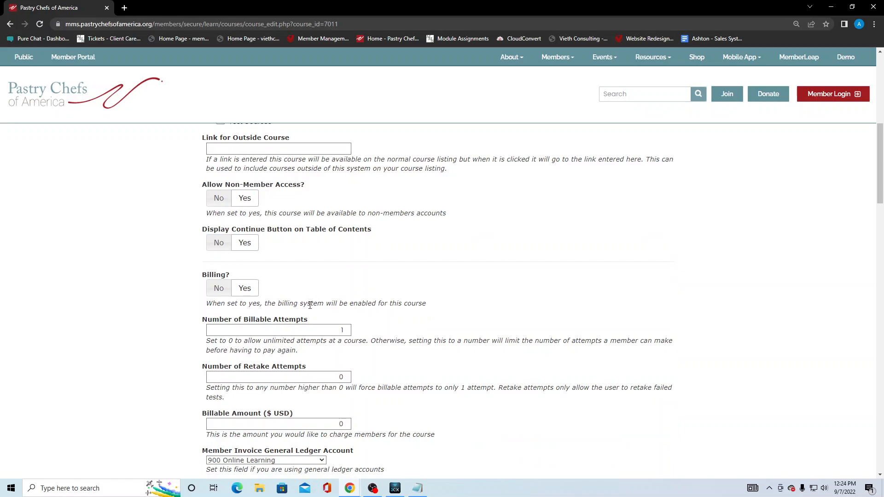
scroll(304, 306, "down", 1)
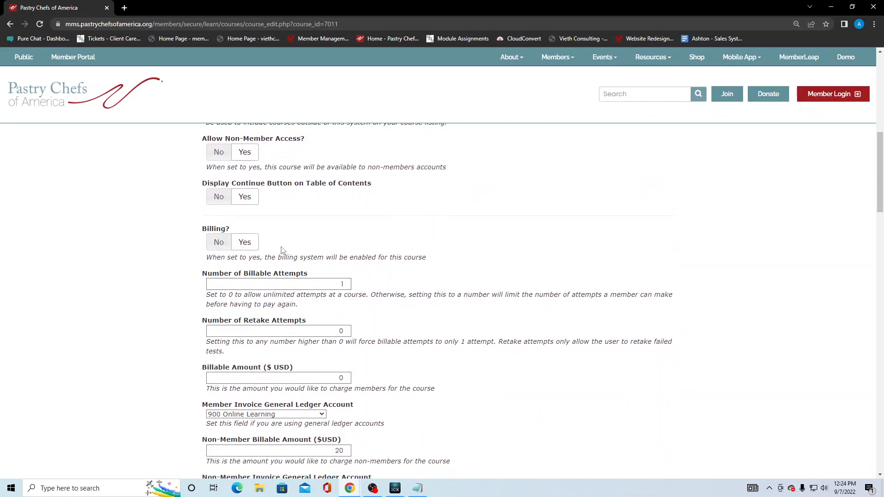
scroll(332, 295, "down", 1)
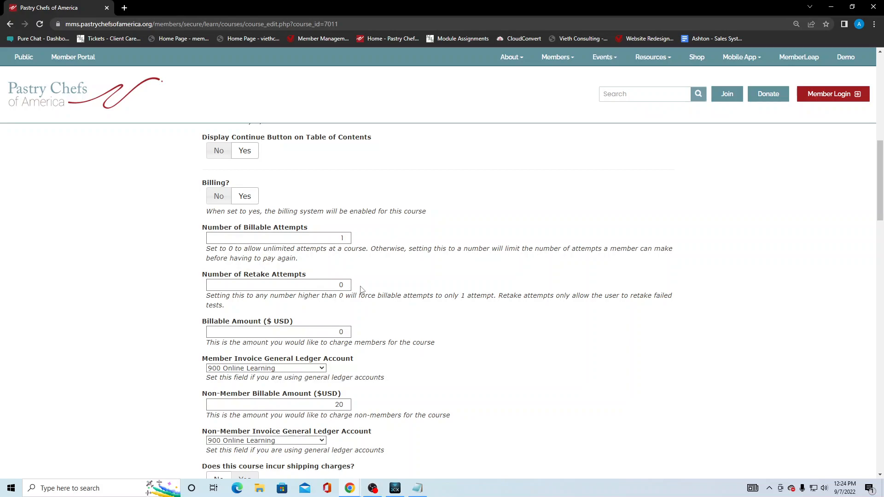
scroll(361, 290, "down", 1)
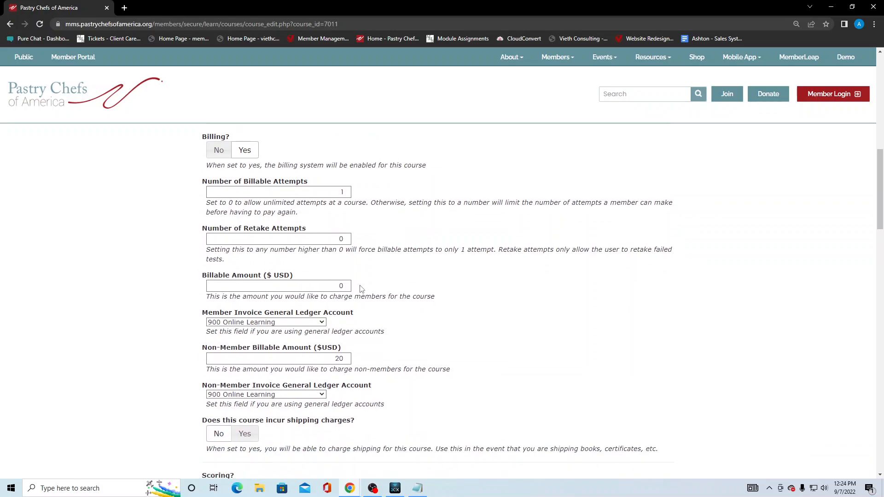
scroll(362, 290, "down", 1)
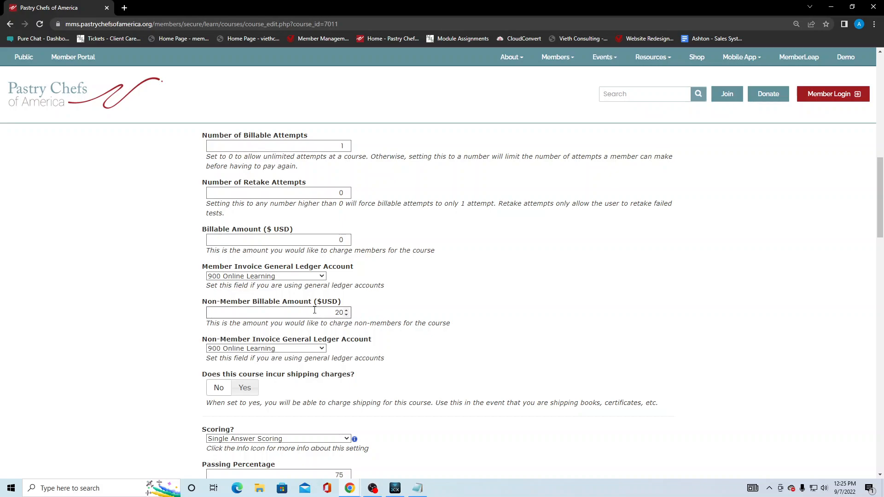
scroll(414, 321, "down", 1)
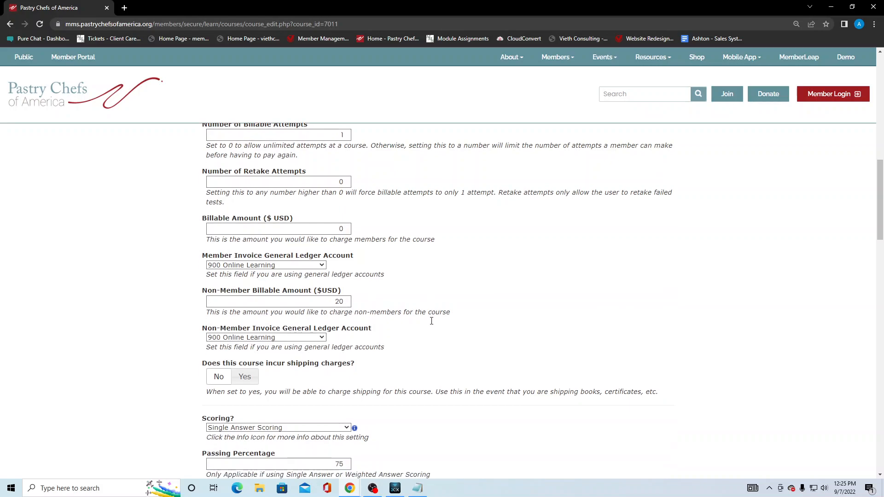
scroll(377, 327, "down", 1)
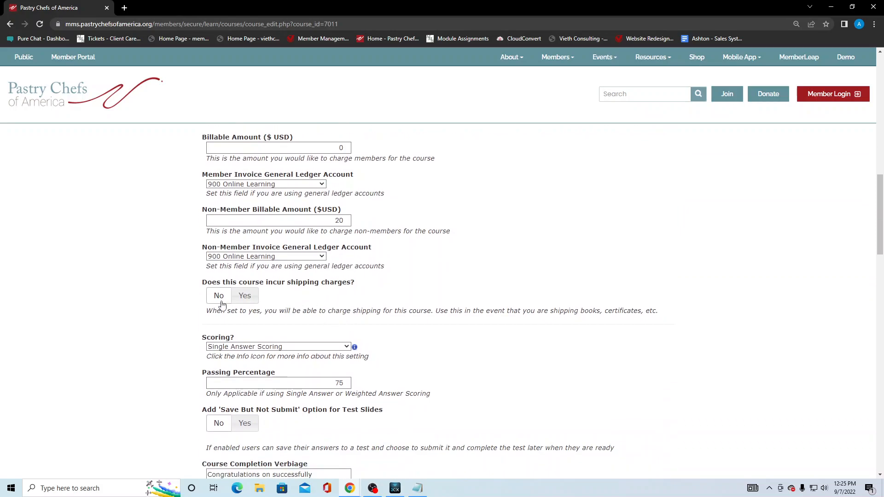
Step: Show the available scoring types for the course and close the list without changing the selection
scroll(273, 306, "down", 2)
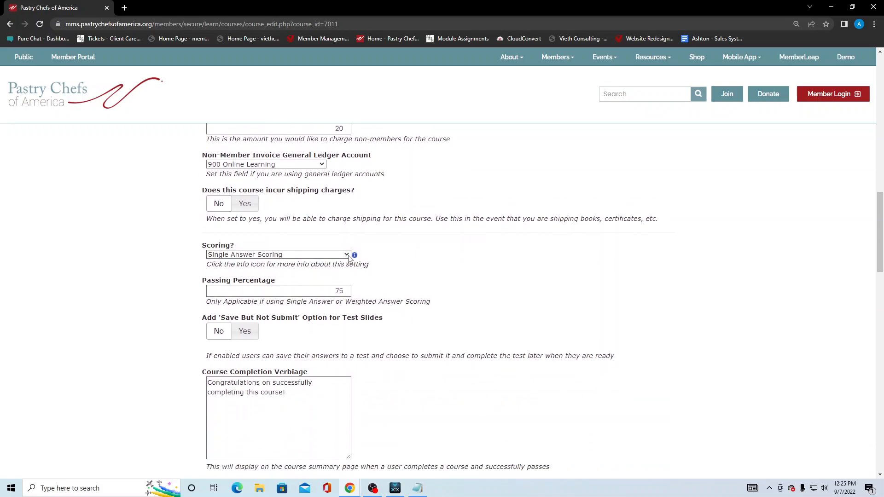
left_click(348, 257)
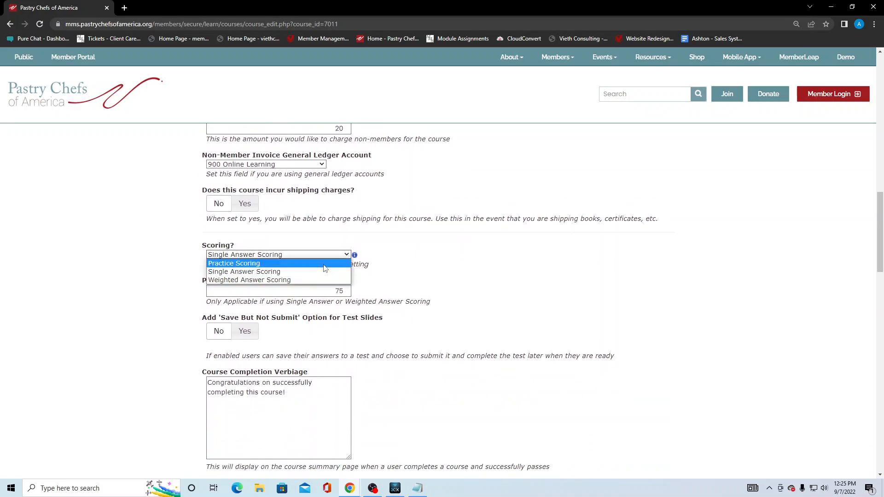
left_click(439, 278)
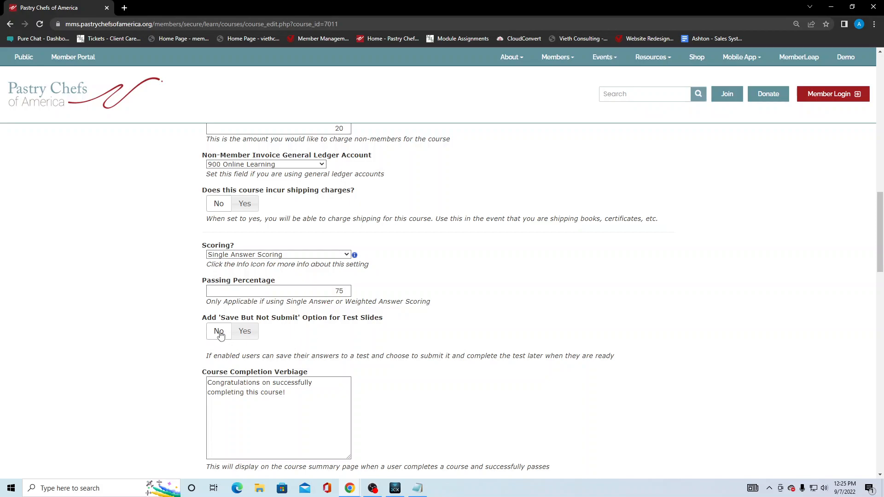
Step: Review the course completion and failure verbiage, the attempt, navigation and slide order options, and the certifications the course grants
scroll(351, 333, "down", 2)
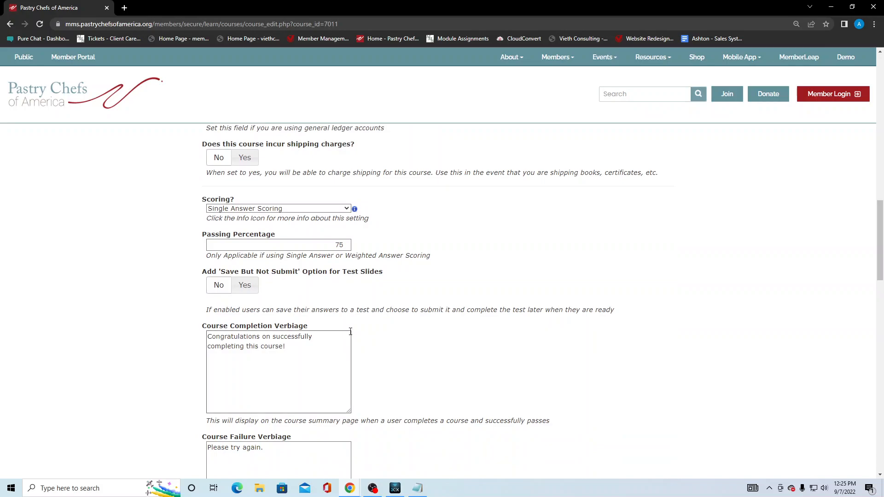
scroll(230, 311, "down", 1)
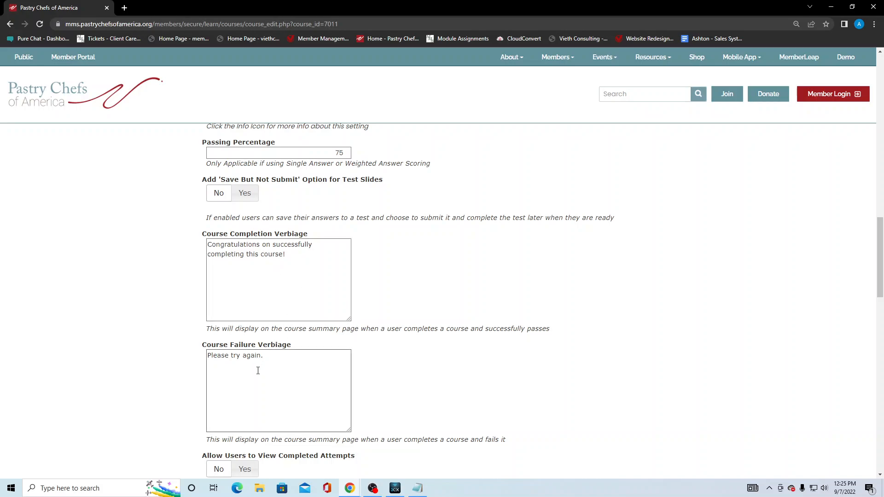
scroll(409, 371, "down", 2)
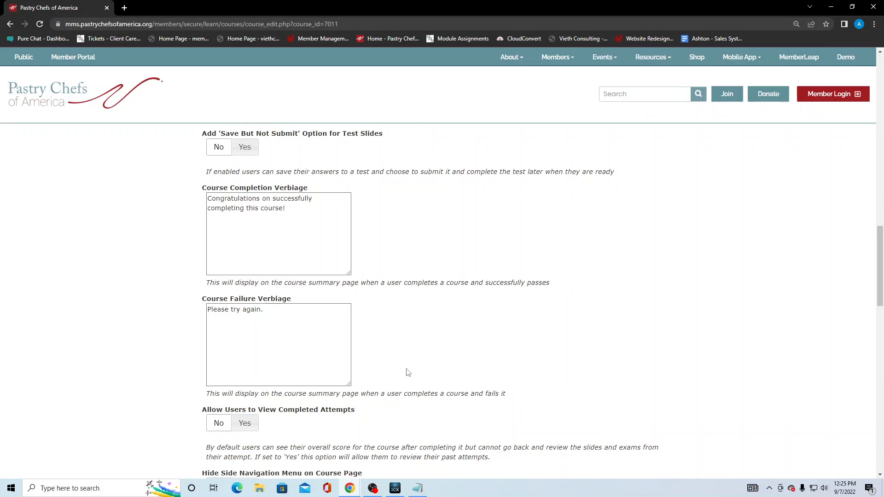
scroll(408, 373, "down", 1)
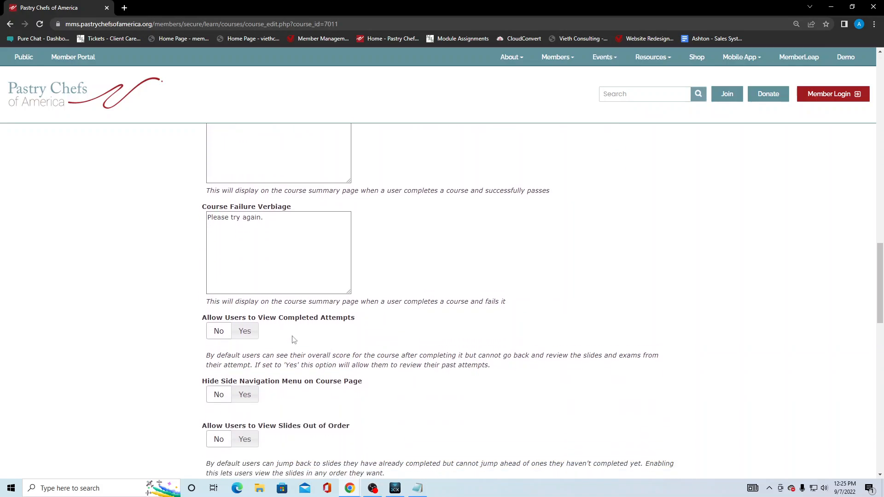
scroll(293, 340, "down", 1)
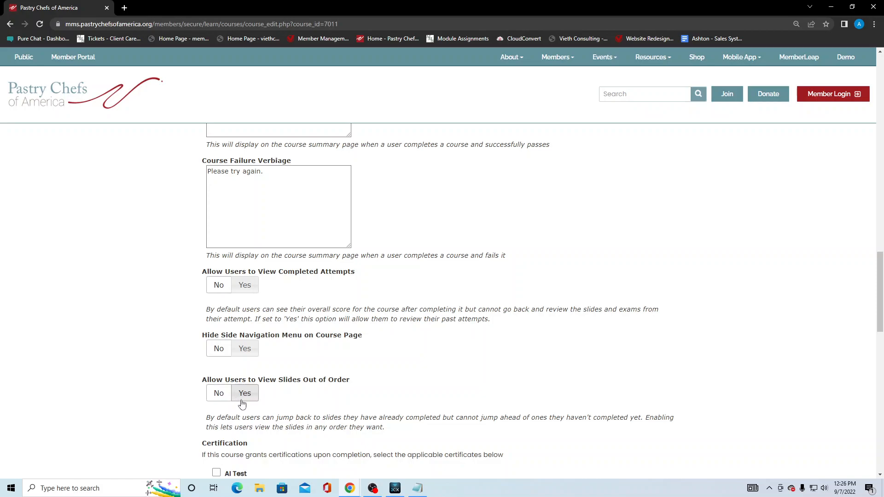
scroll(241, 405, "down", 3)
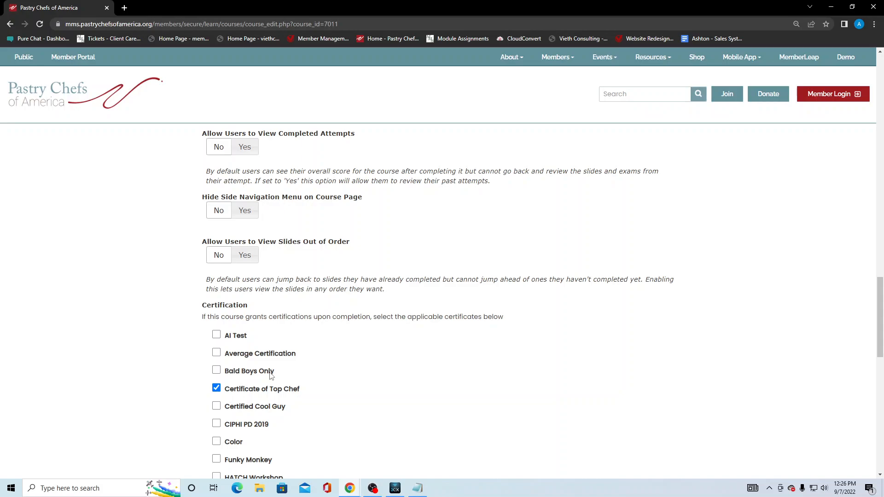
Step: Review the course's certification list and show the available course and certification dependency choices without changing either selection
scroll(271, 377, "down", 1)
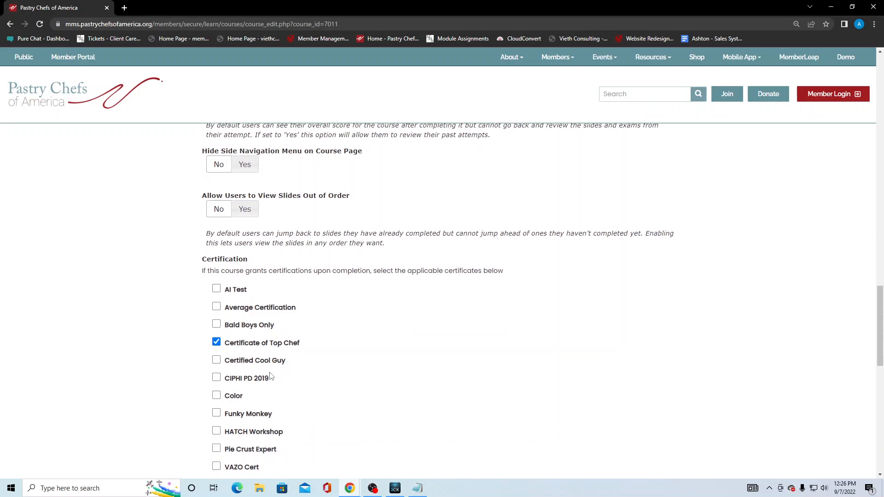
scroll(271, 376, "down", 2)
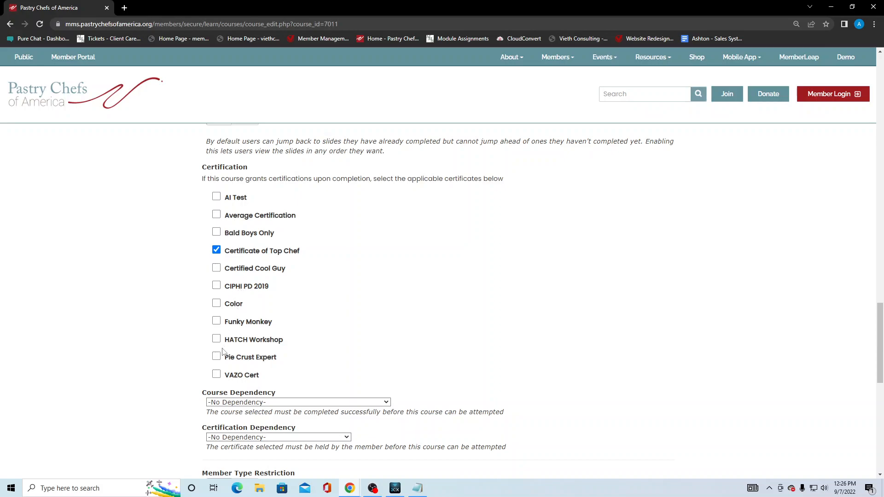
scroll(217, 363, "down", 1)
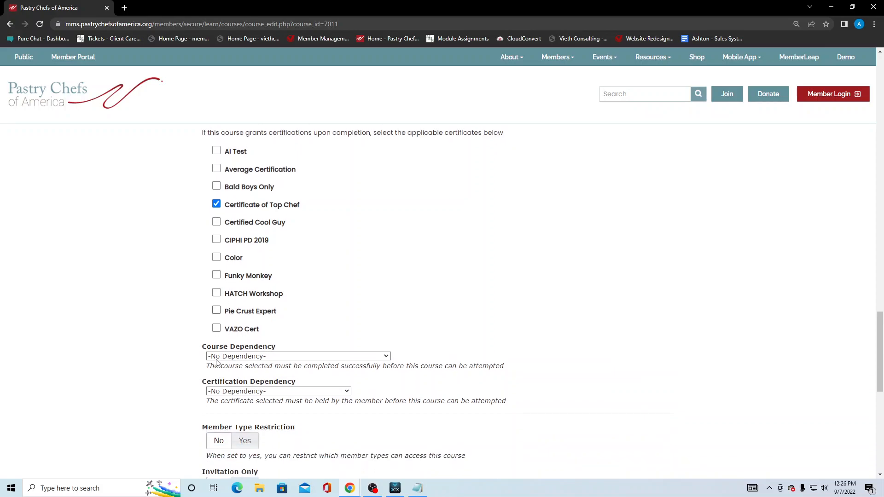
scroll(214, 361, "down", 1)
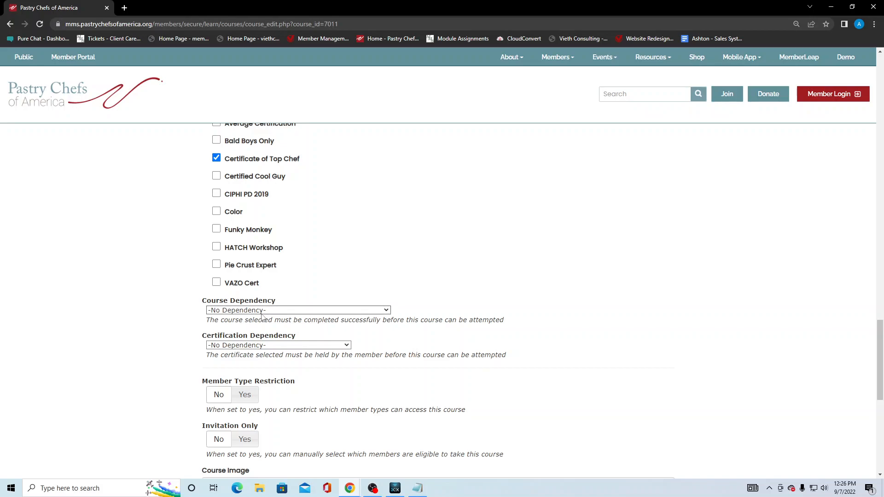
left_click(278, 311)
scroll(300, 286, "down", 1)
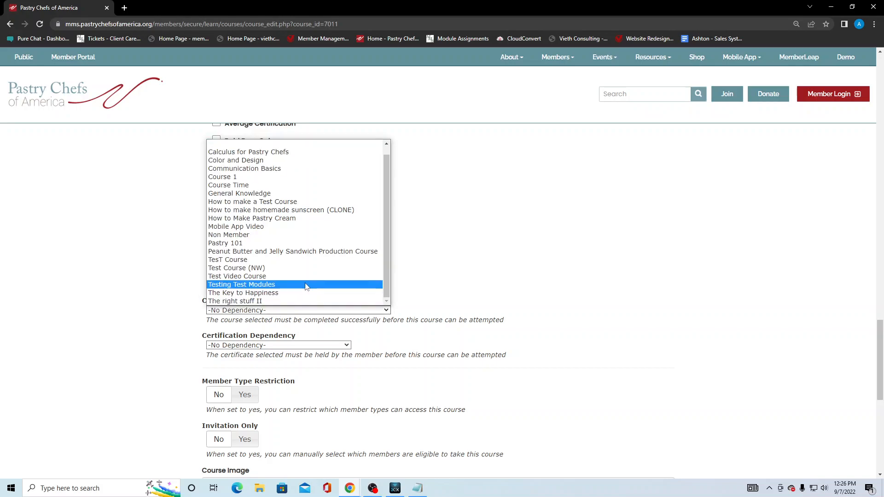
left_click(63, 307)
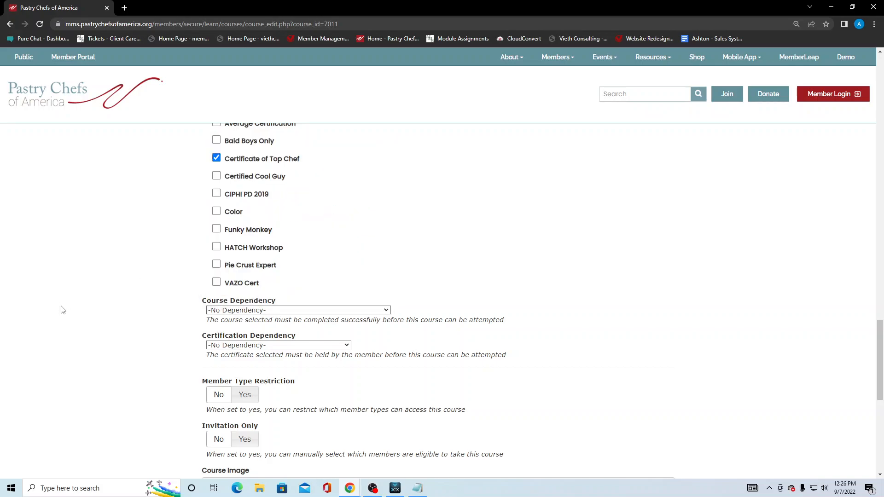
left_click(312, 346)
left_click(129, 349)
Step: Switch Member Type Restriction to Yes to review the member types that can be restricted, and set it back to No
scroll(360, 346, "down", 2)
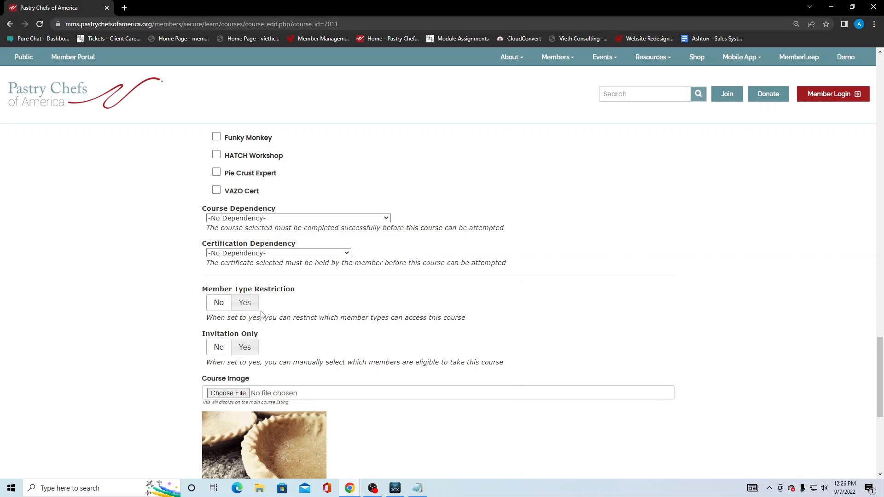
left_click(252, 304)
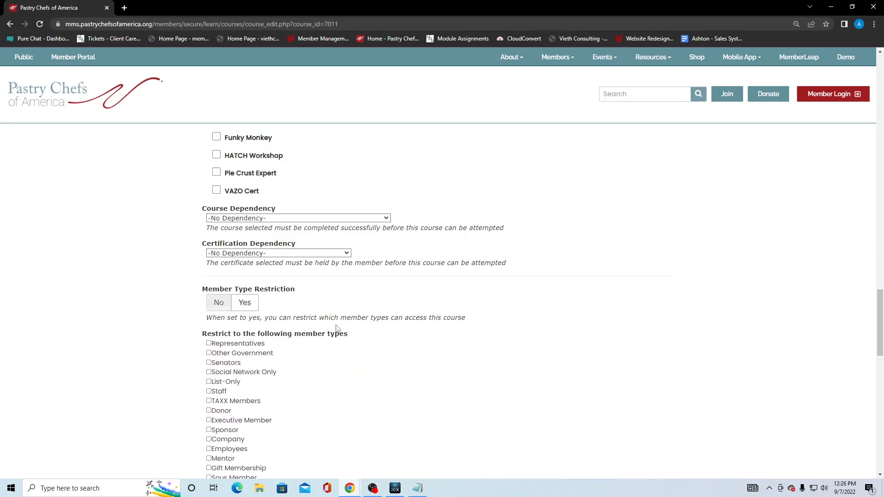
scroll(337, 329, "down", 1)
scroll(338, 329, "down", 1)
scroll(338, 329, "down", 1)
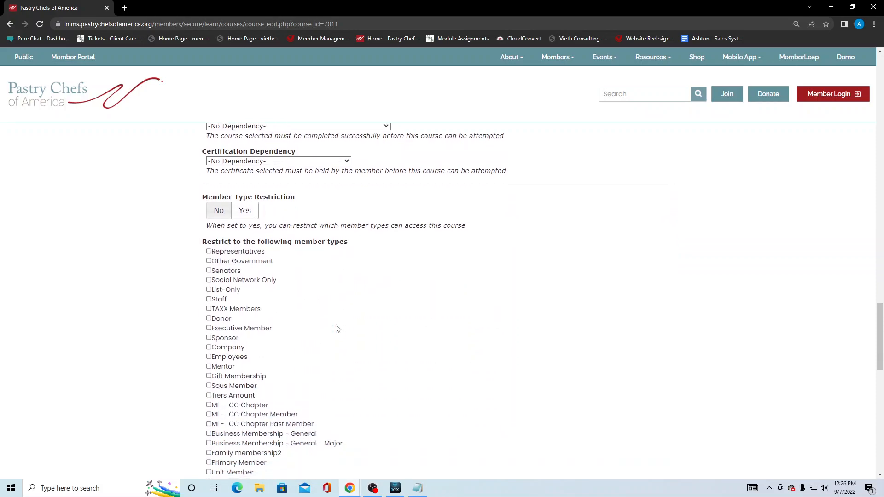
scroll(337, 328, "down", 1)
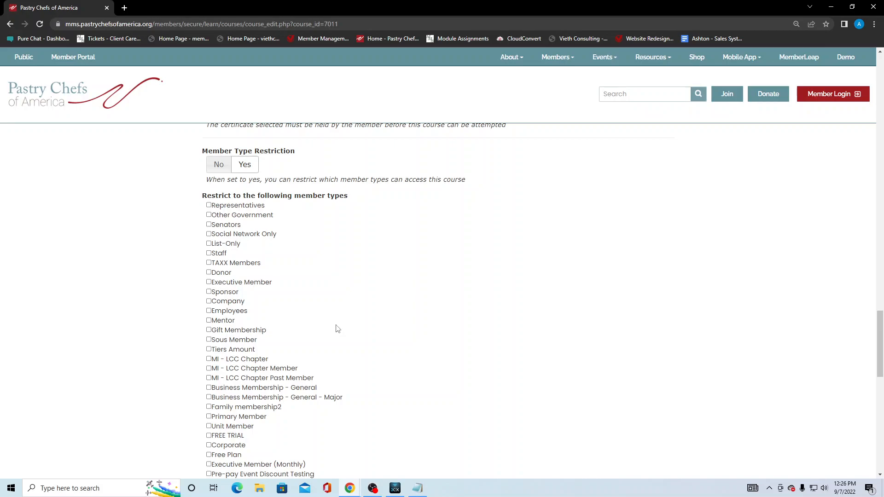
left_click(224, 168)
Step: Switch Invitation Only to Yes to show the courses whose invitees can be copied, and set it back to No
left_click(239, 212)
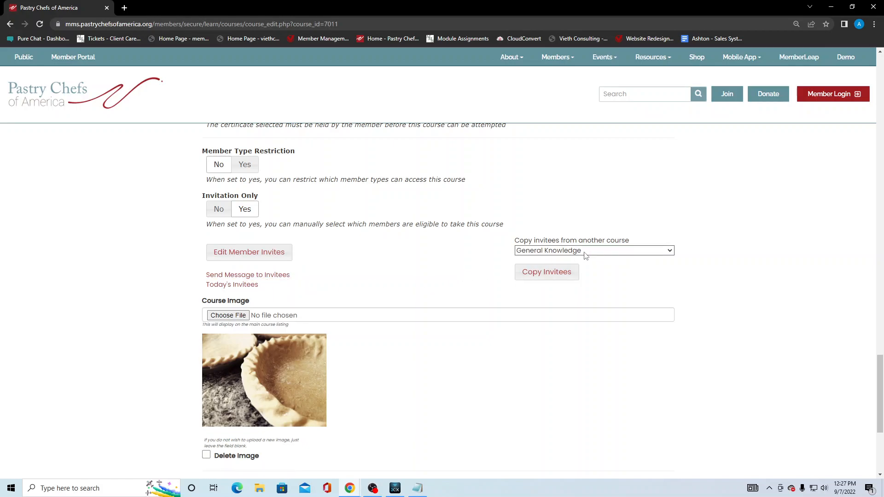
left_click(603, 252)
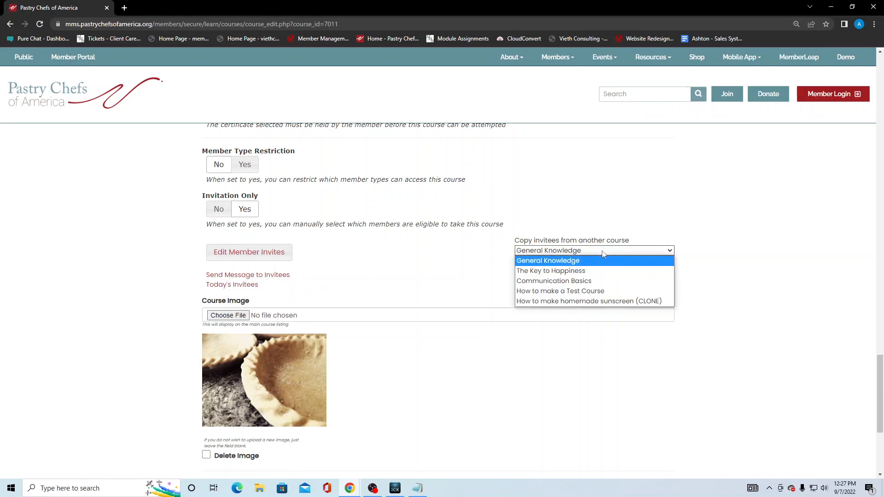
left_click(604, 252)
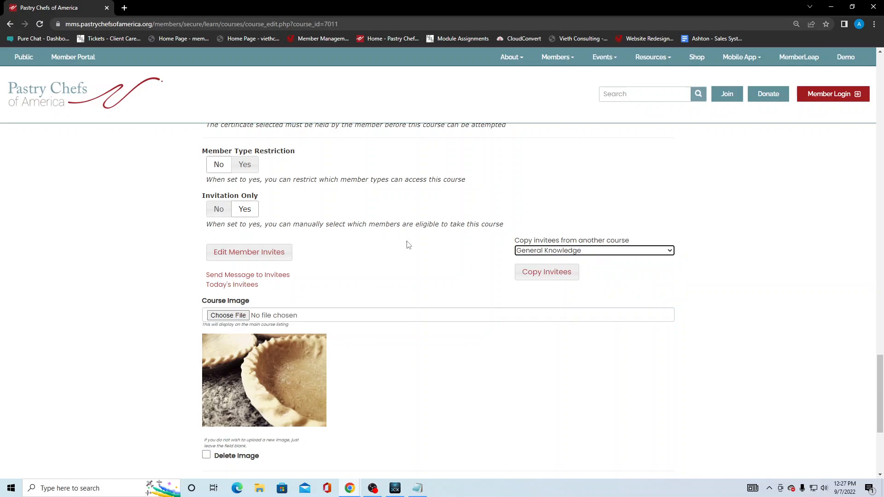
left_click(214, 210)
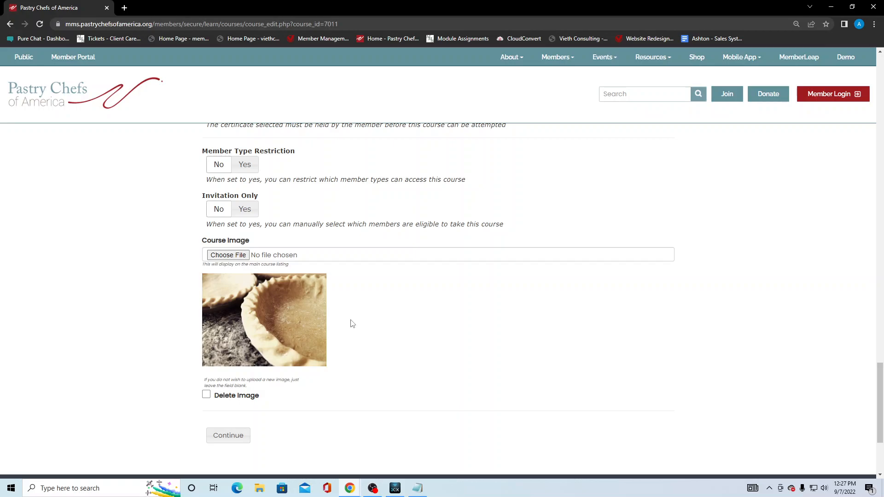
Step: Continue to the course's element list and review the edit page of the Directions slide, returning to the list
left_click(241, 436)
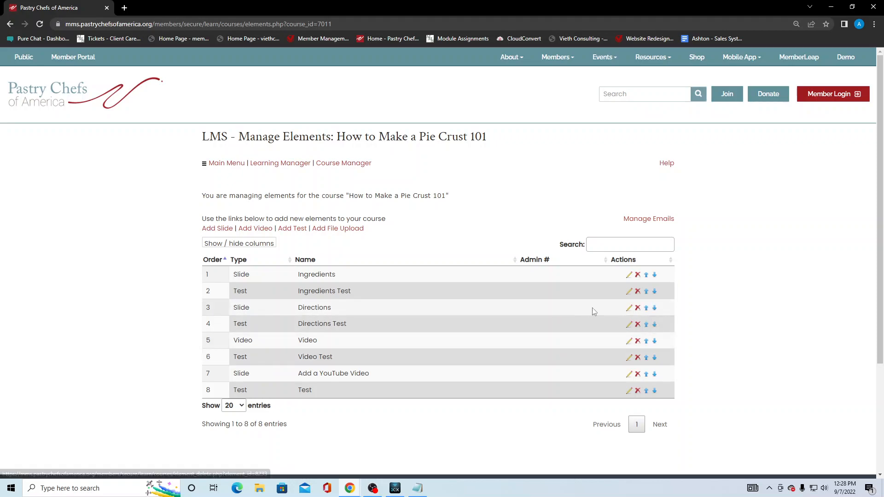
left_click(629, 308)
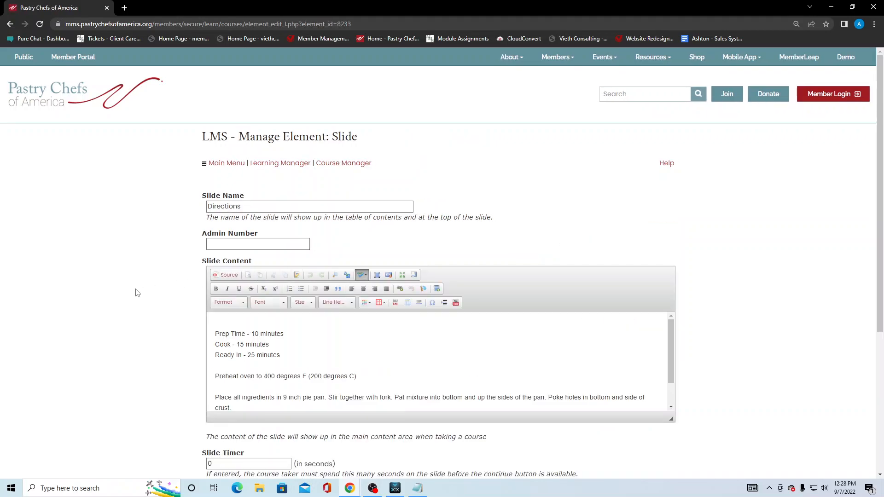
scroll(134, 292, "down", 3)
scroll(135, 292, "up", 3)
left_click(9, 23)
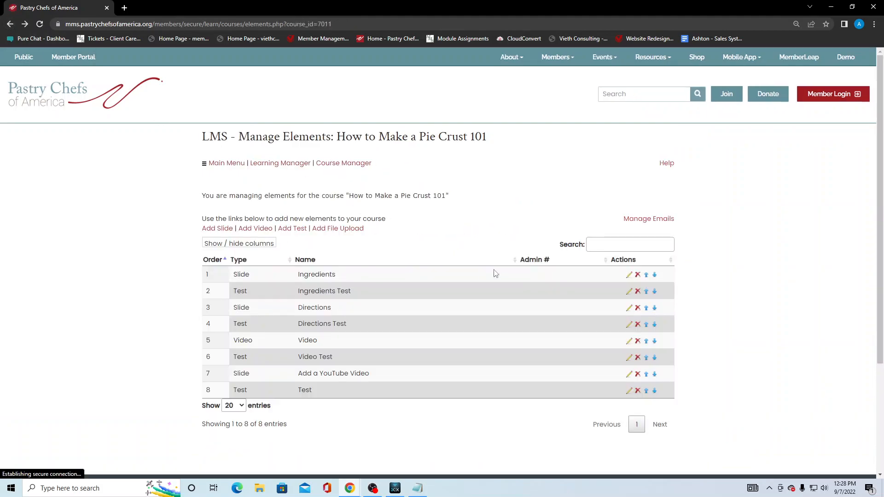